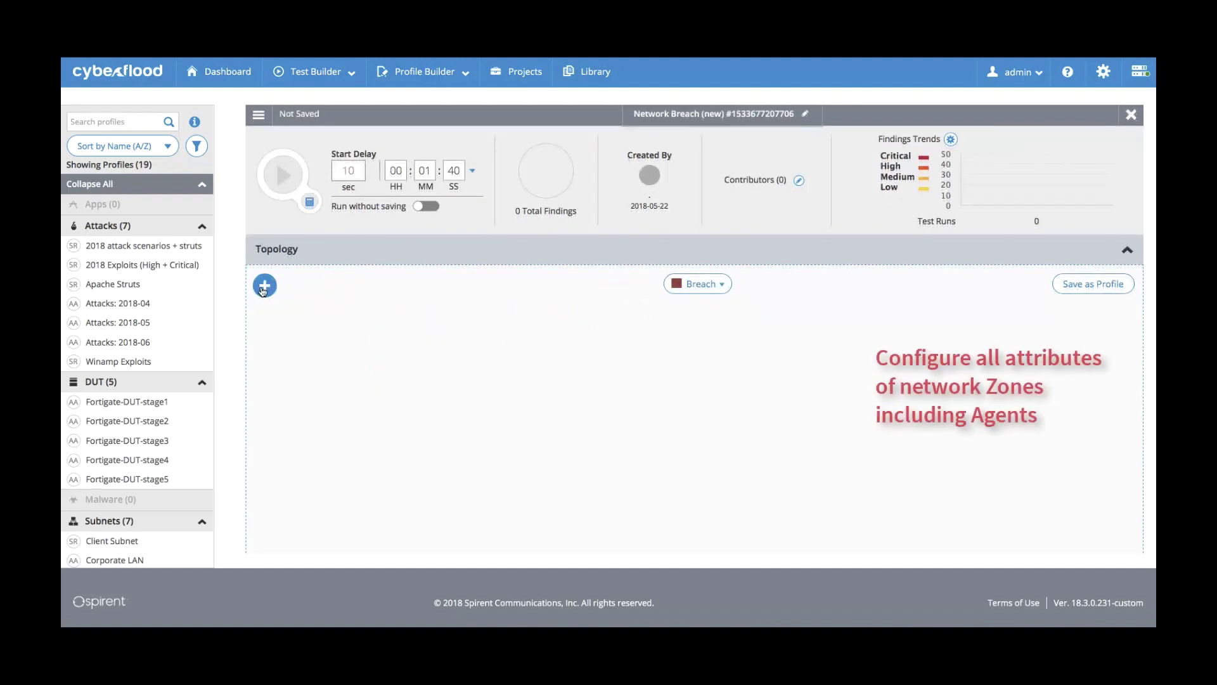
- Place a new zone named The Internet and assign it The Internet subnet
{"action": "left_click", "coordinate": [264, 289]}
{"action": "left_click_drag", "start_coordinate": [636, 359], "coordinate": [638, 359]}
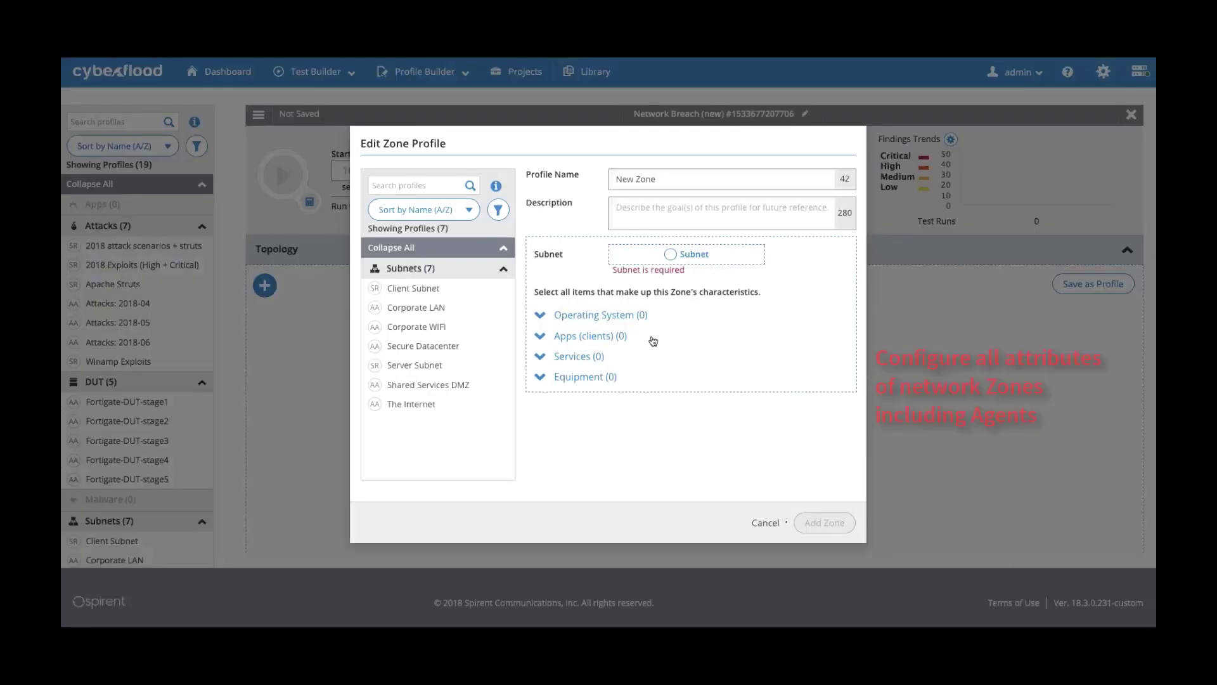
{"action": "left_click", "coordinate": [632, 178]}
{"action": "key", "text": "ctrl+a"}
{"action": "type", "text": "Th"}
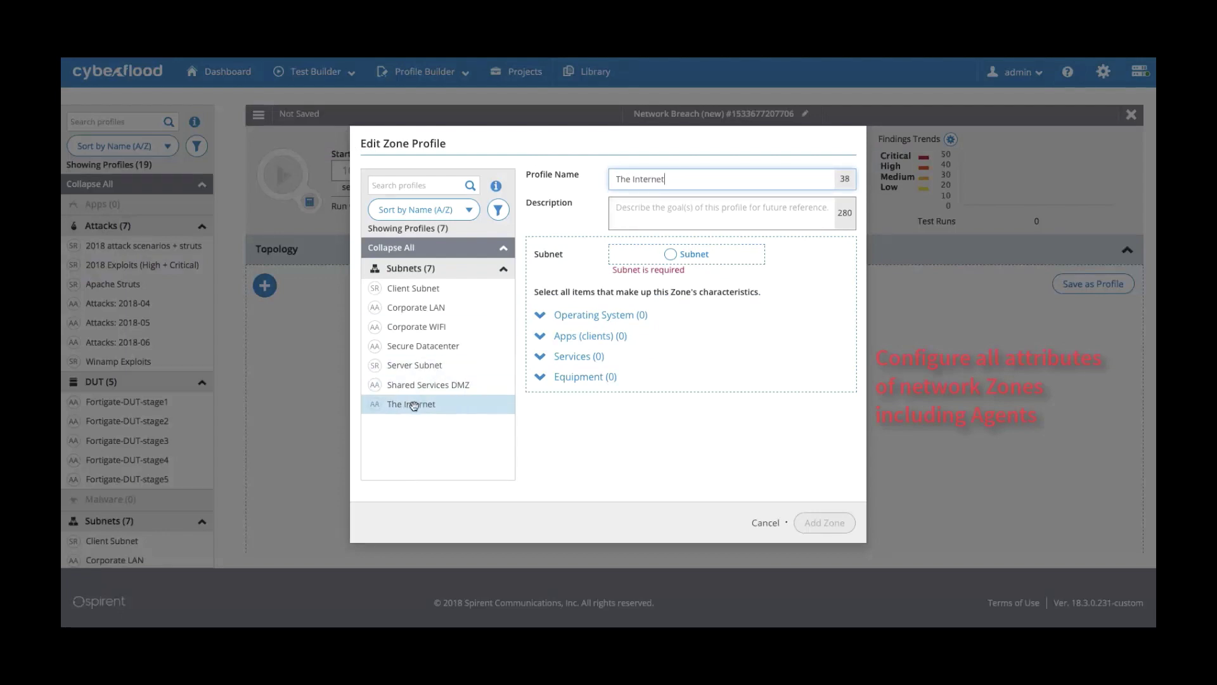
{"action": "left_click_drag", "start_coordinate": [410, 404], "coordinate": [654, 254]}
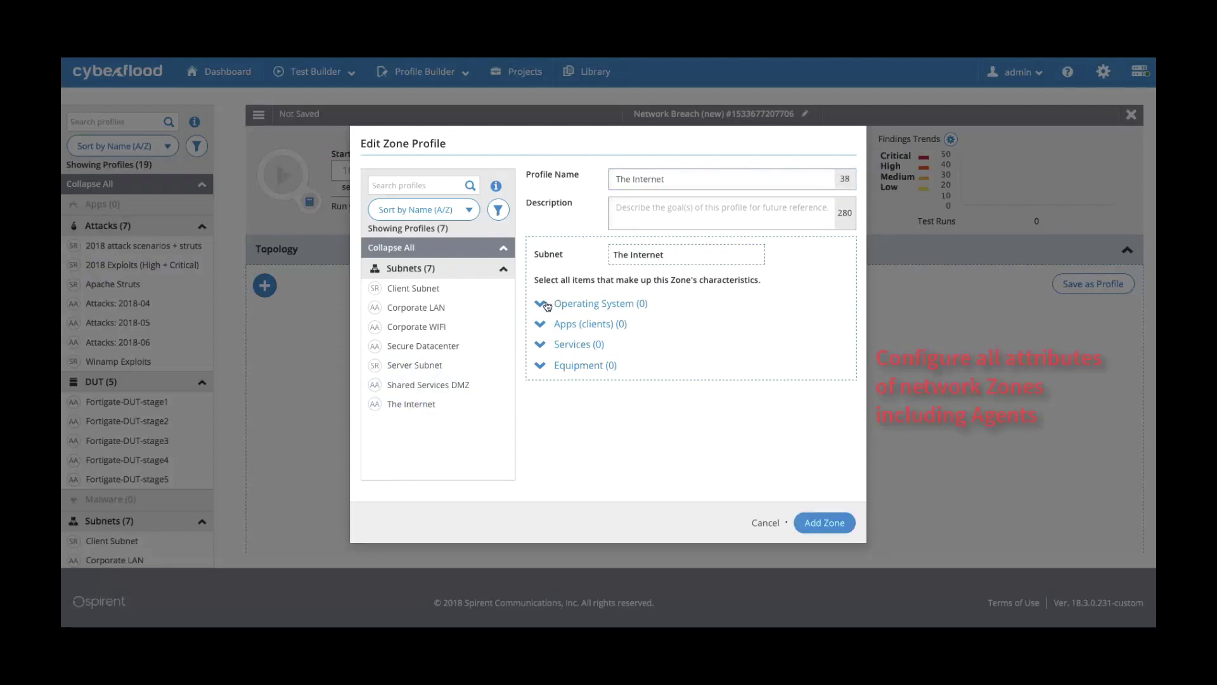
- Review the zone's Operating System, Apps, Services and Equipment options, then add The Internet zone
{"action": "left_click", "coordinate": [544, 303]}
{"action": "left_click", "coordinate": [544, 303]}
{"action": "left_click", "coordinate": [543, 324]}
{"action": "left_click", "coordinate": [543, 325]}
{"action": "left_click", "coordinate": [542, 344]}
{"action": "left_click", "coordinate": [542, 344]}
{"action": "left_click", "coordinate": [540, 367]}
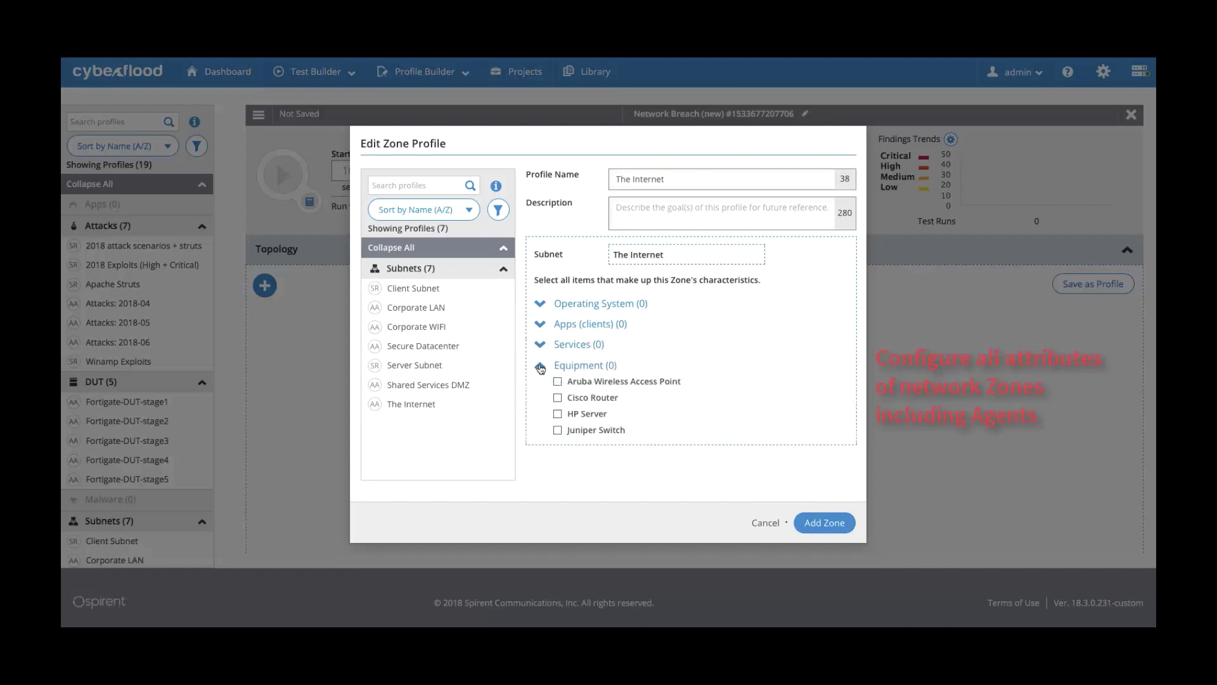
{"action": "left_click", "coordinate": [540, 367]}
{"action": "left_click", "coordinate": [818, 523]}
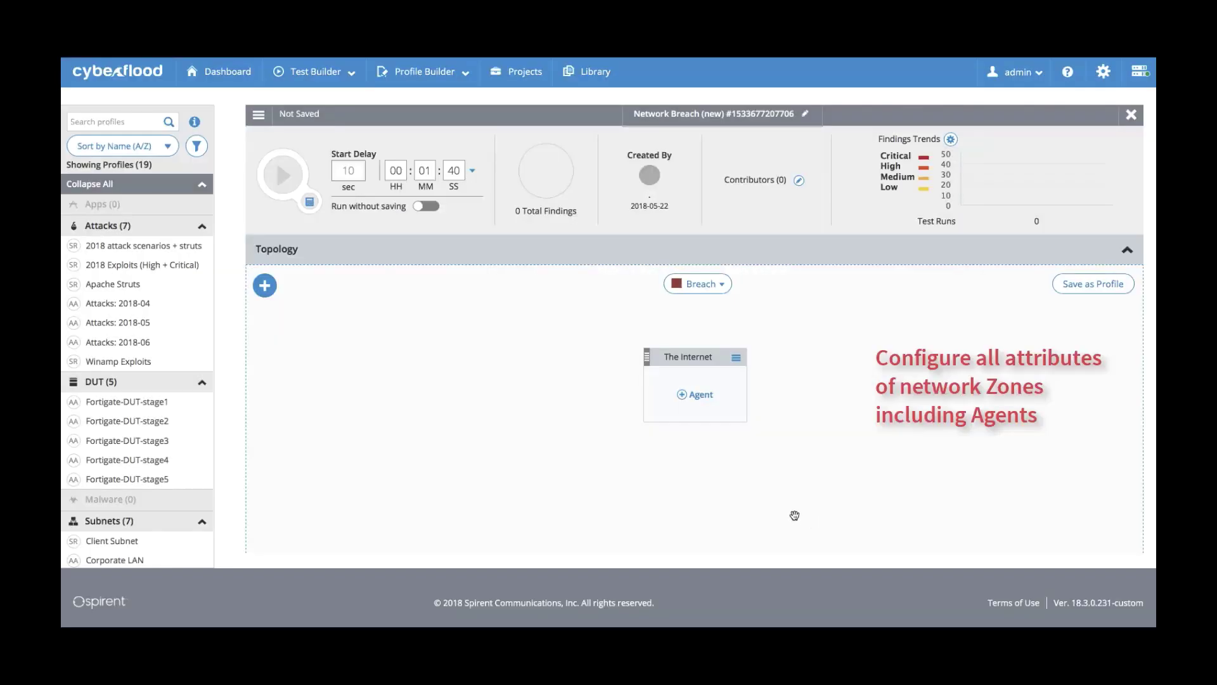
- Attach a Web Agent on SPT-CFV 10.87.92.12 port 1/1 to The Internet zone
{"action": "left_click", "coordinate": [702, 398]}
{"action": "triple_click", "coordinate": [504, 180]}
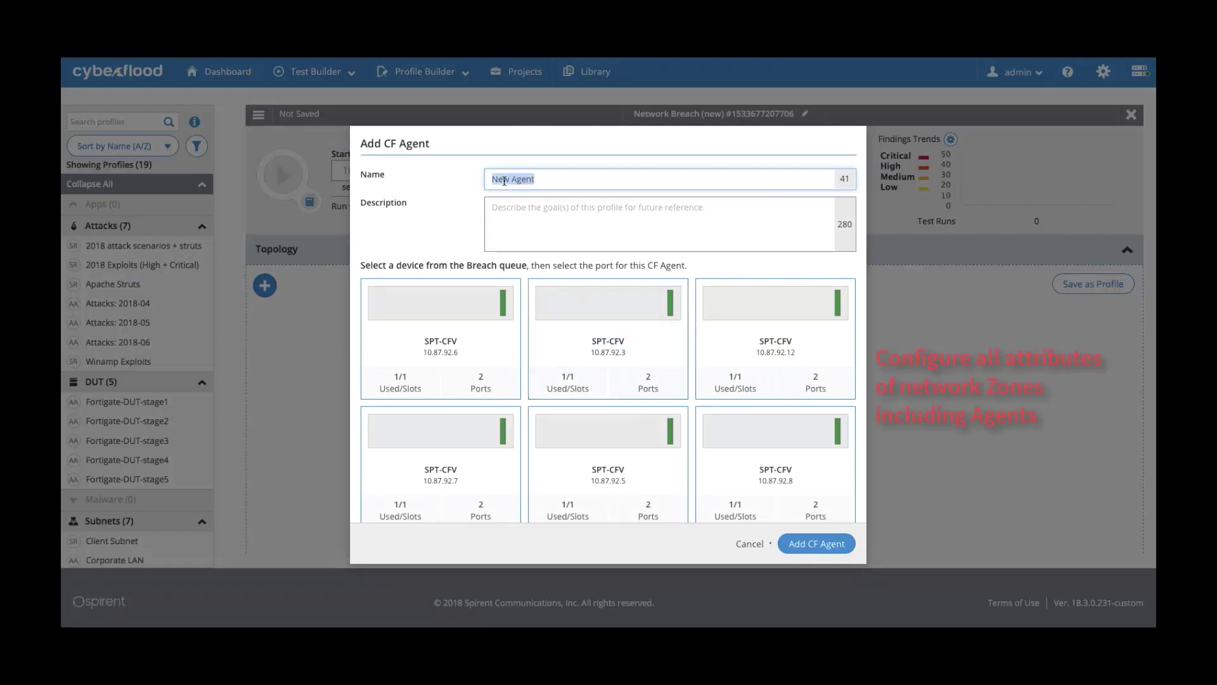
{"action": "type", "text": "Web"}
{"action": "left_click", "coordinate": [727, 337]}
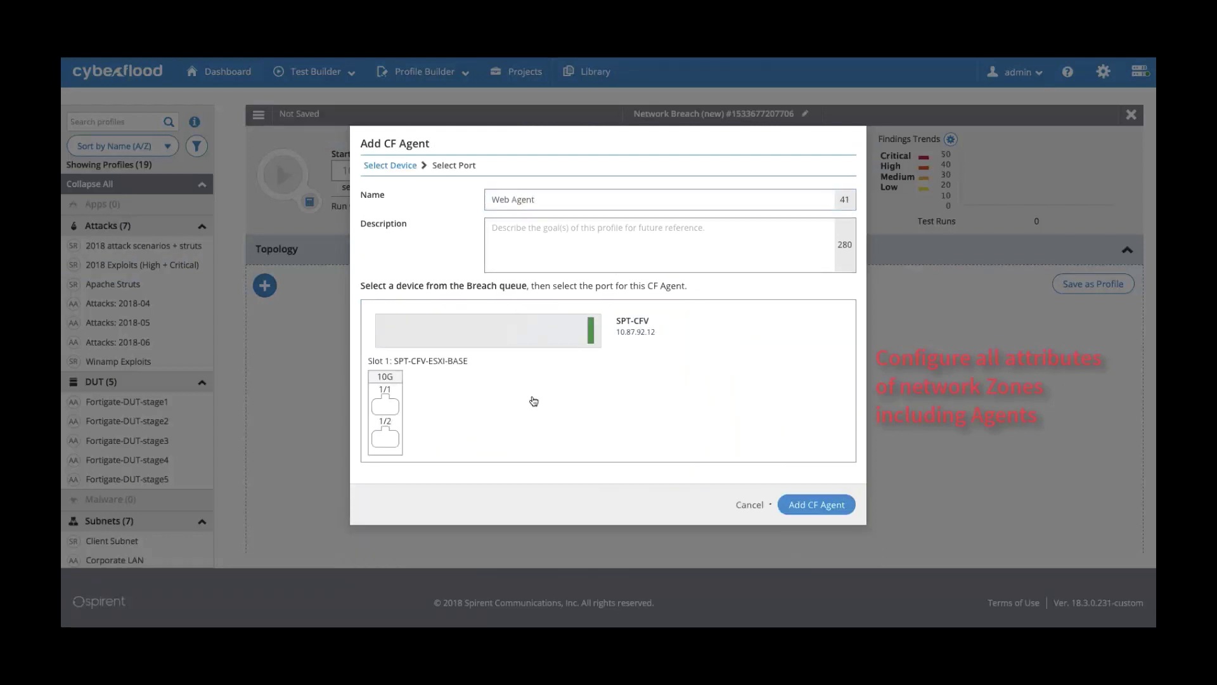
{"action": "left_click", "coordinate": [384, 408]}
{"action": "left_click", "coordinate": [807, 502]}
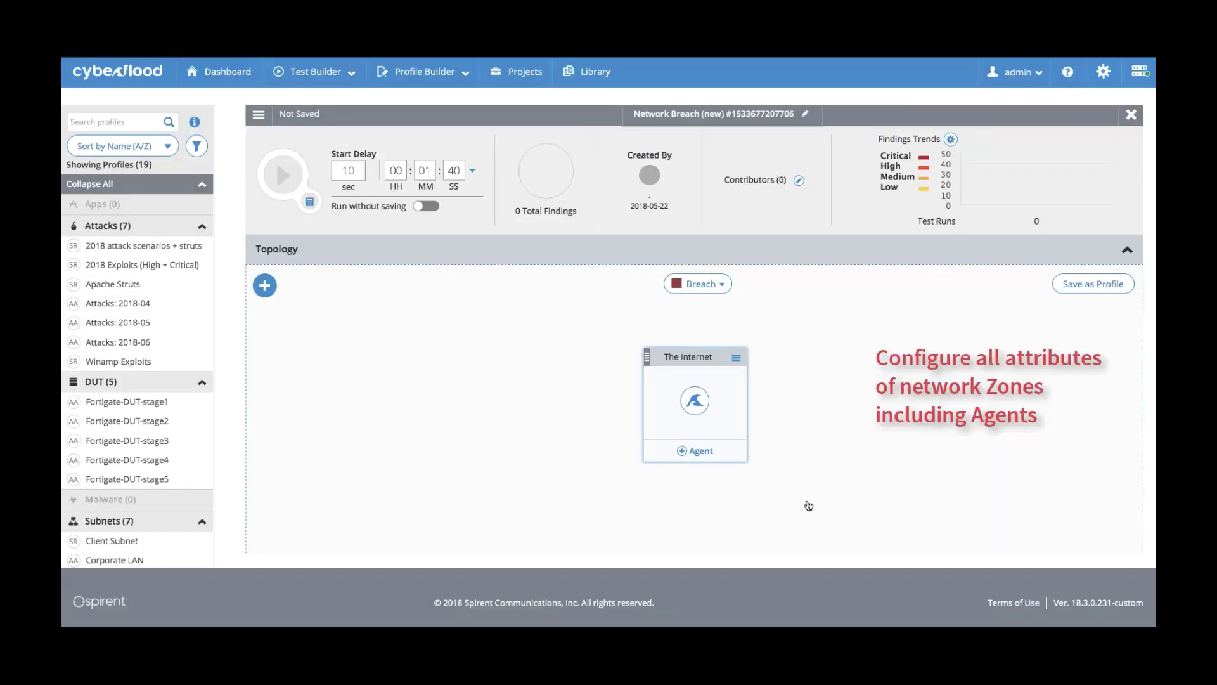
{"action": "mouse_move", "coordinate": [700, 402]}
{"action": "mouse_move", "coordinate": [684, 358]}
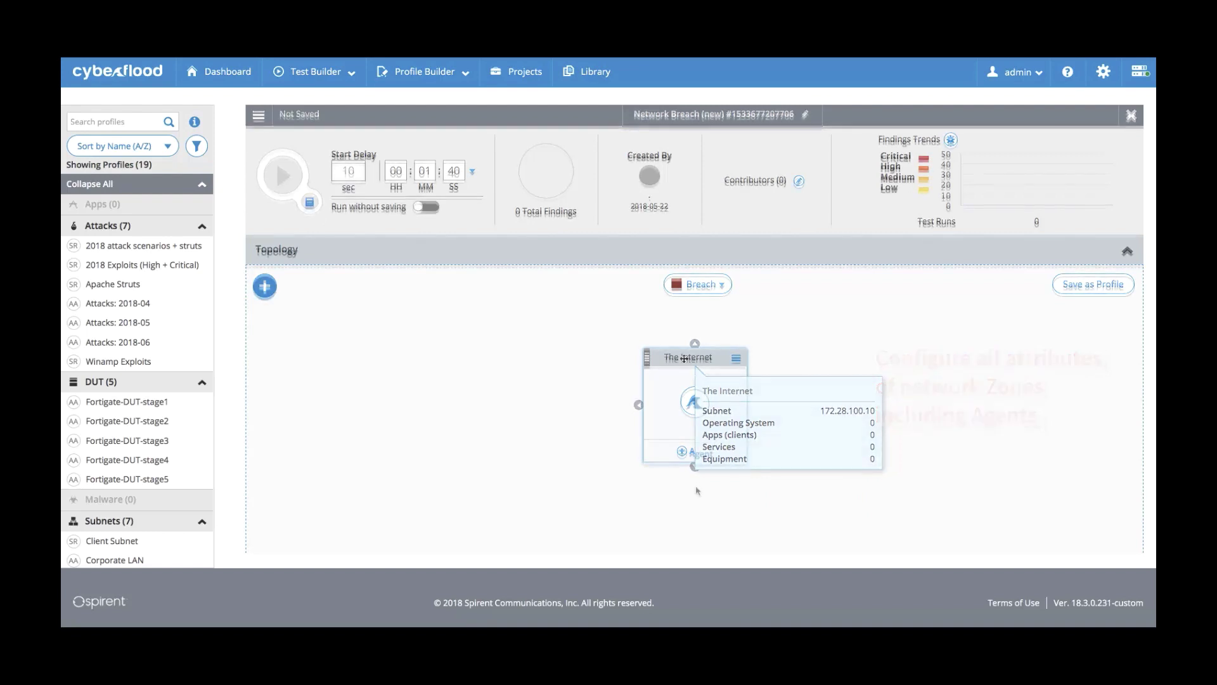
- Place a Corporate WIFI zone on the canvas and assign it the Corporate WIFI subnet
{"action": "left_click", "coordinate": [263, 289]}
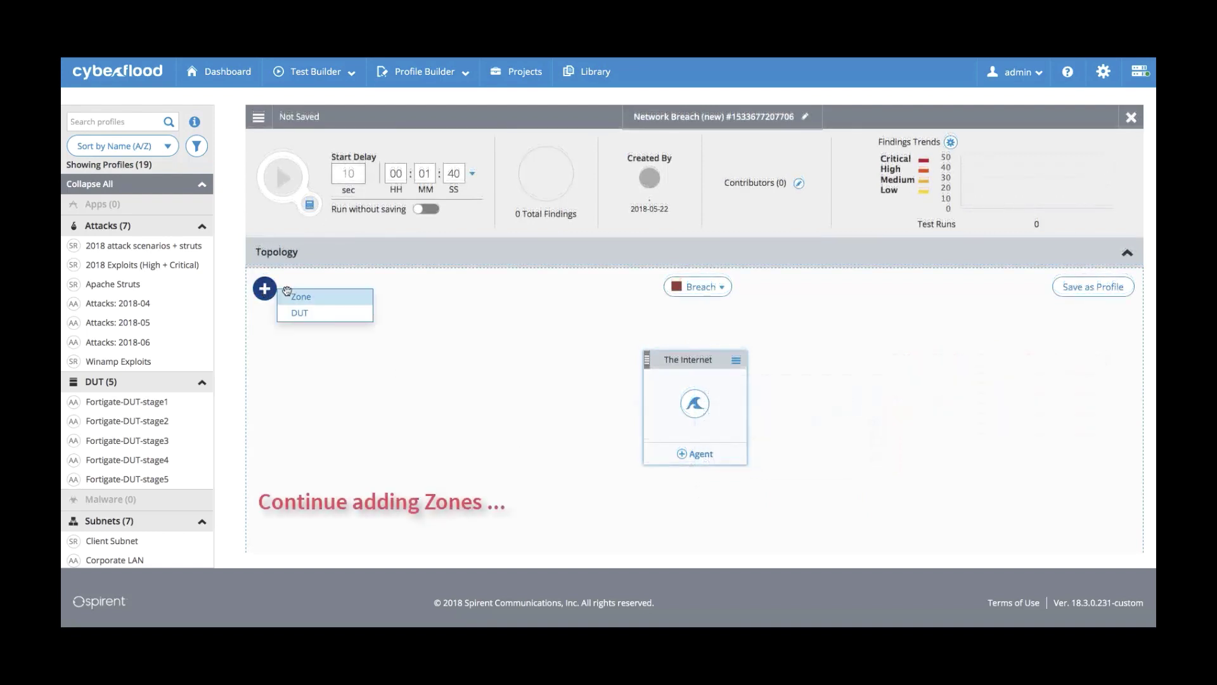
{"action": "left_click", "coordinate": [909, 382]}
{"action": "left_click", "coordinate": [634, 178]}
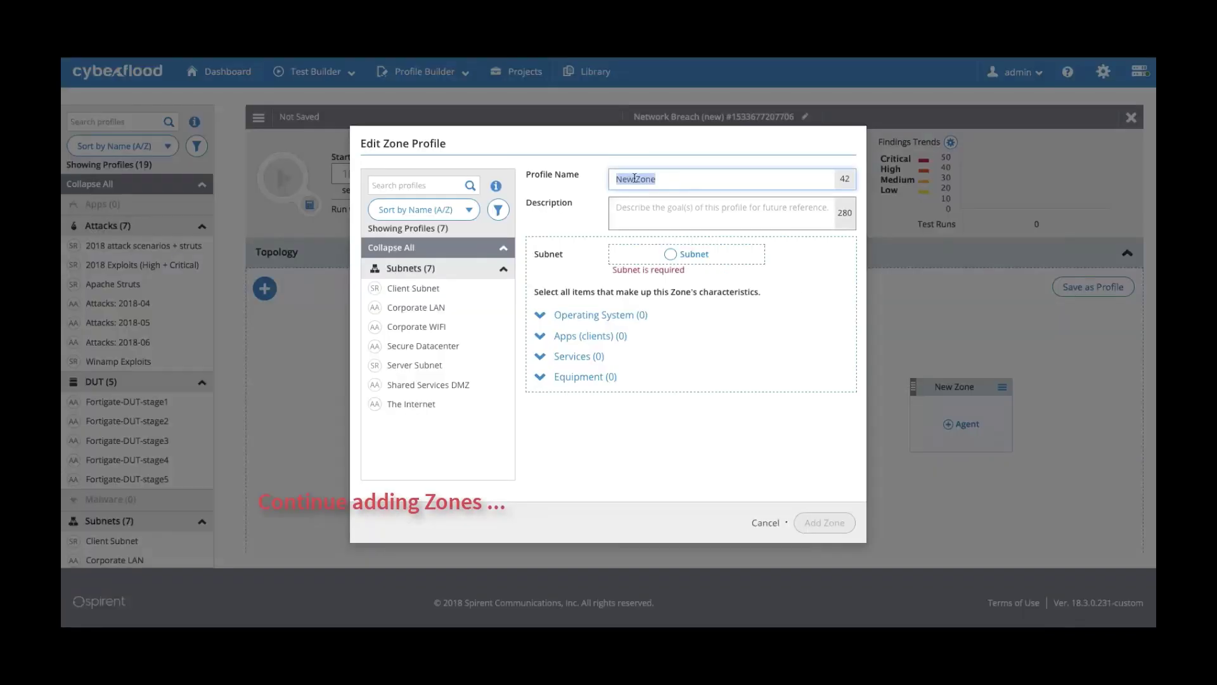
{"action": "type", "text": "Corporate WIFI"}
{"action": "left_click_drag", "start_coordinate": [417, 327], "coordinate": [670, 261]}
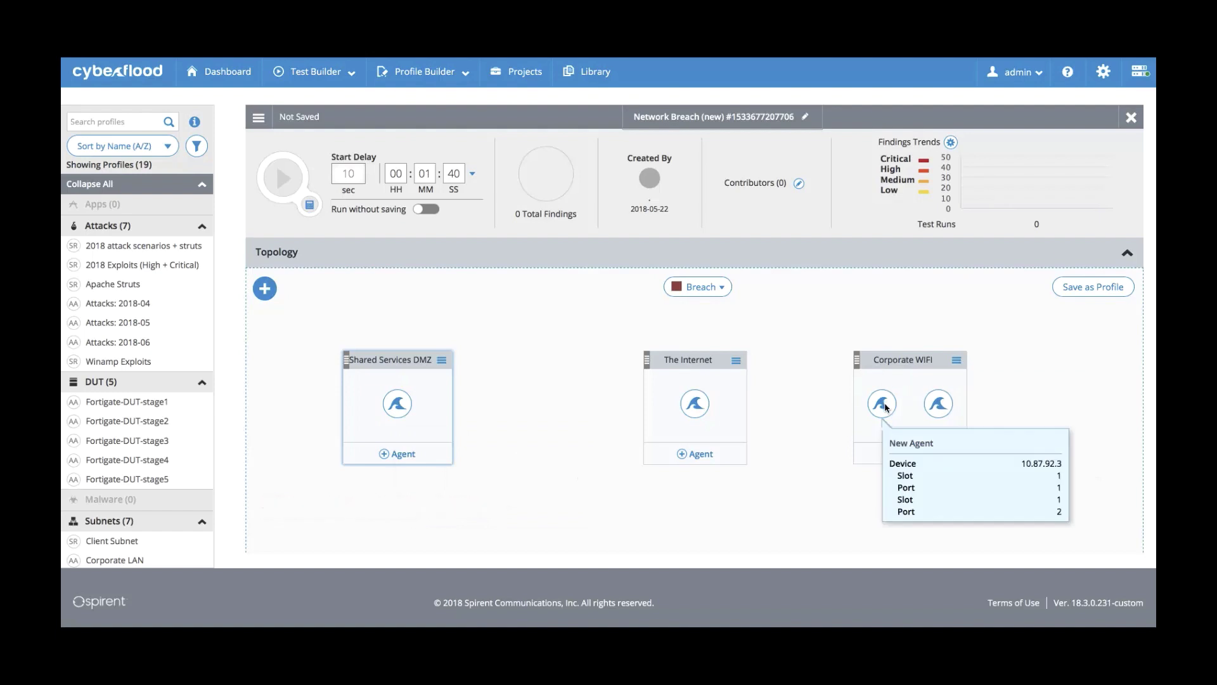
- Add an NGFW device loaded with the Fortigate-DUT-stage1 profile between The Internet and Corporate WIFI
{"action": "left_click", "coordinate": [264, 288]}
{"action": "mouse_move", "coordinate": [304, 313]}
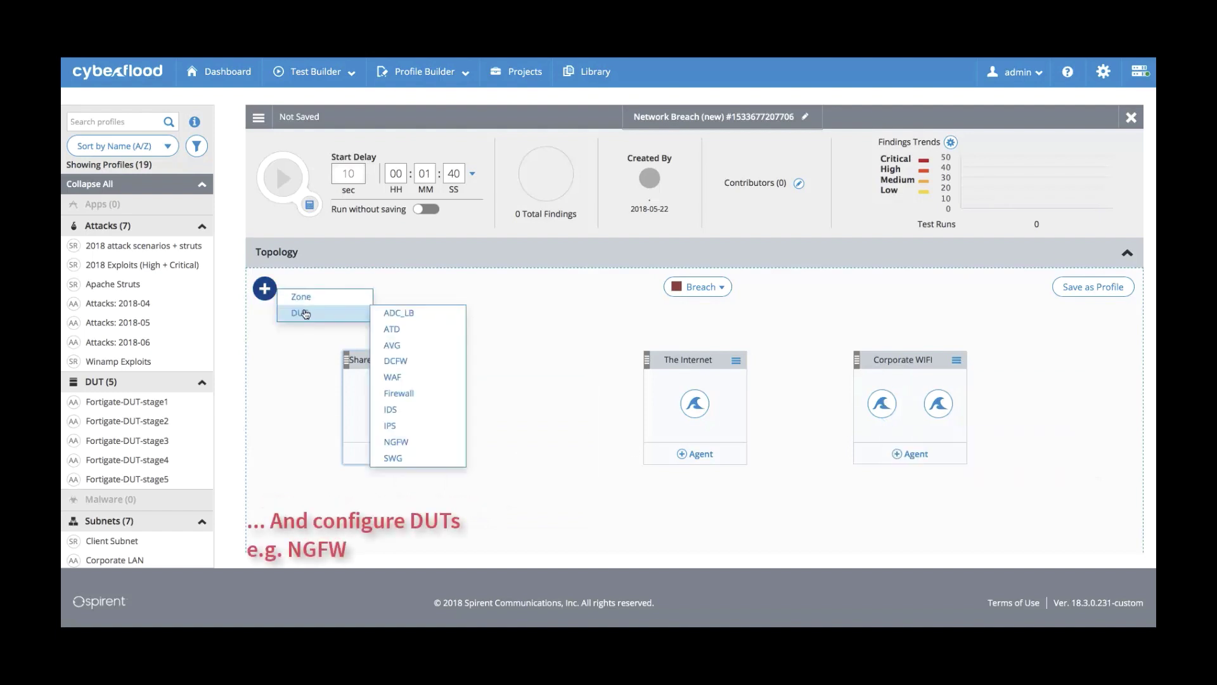
{"action": "left_click_drag", "start_coordinate": [549, 432], "coordinate": [822, 396]}
{"action": "left_click_drag", "start_coordinate": [428, 288], "coordinate": [630, 174]}
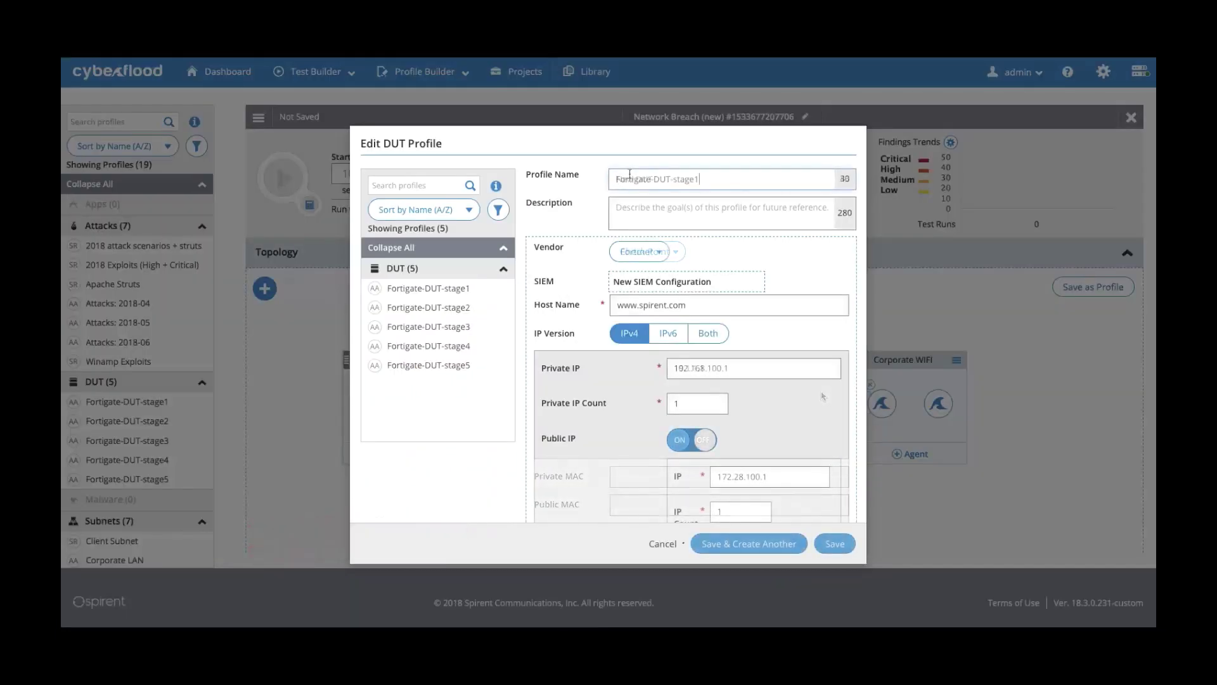
{"action": "left_click", "coordinate": [834, 543]}
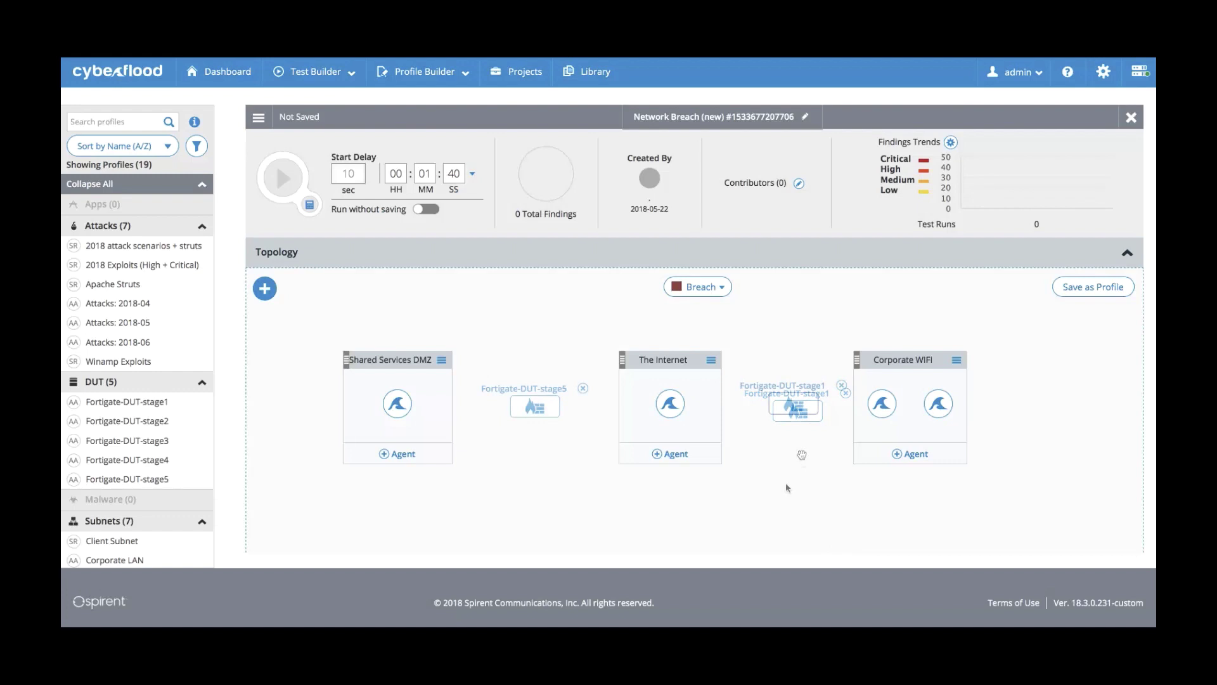
- Link Shared Services DMZ to Fortigate-DUT-stage5
{"action": "mouse_move", "coordinate": [795, 400]}
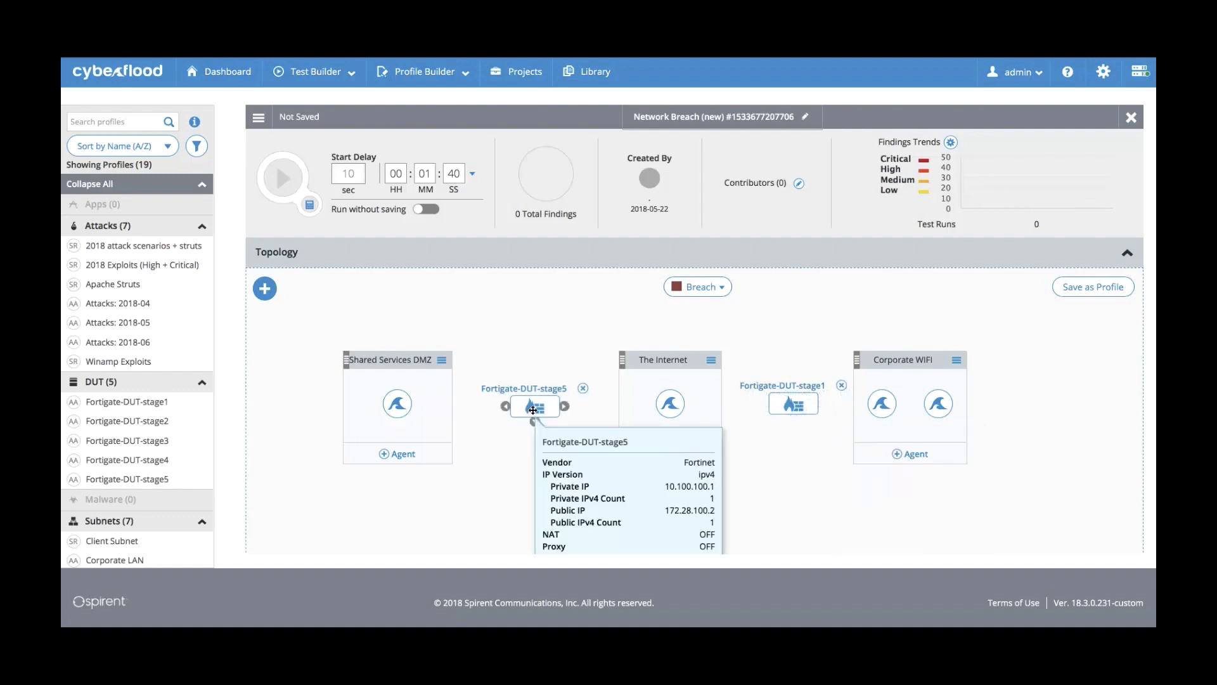
{"action": "mouse_move", "coordinate": [400, 406]}
{"action": "mouse_move", "coordinate": [456, 407]}
{"action": "left_mouse_down"}
{"action": "mouse_move", "coordinate": [533, 406]}
{"action": "mouse_move", "coordinate": [640, 437]}
{"action": "mouse_move", "coordinate": [644, 409]}
{"action": "left_mouse_up"}
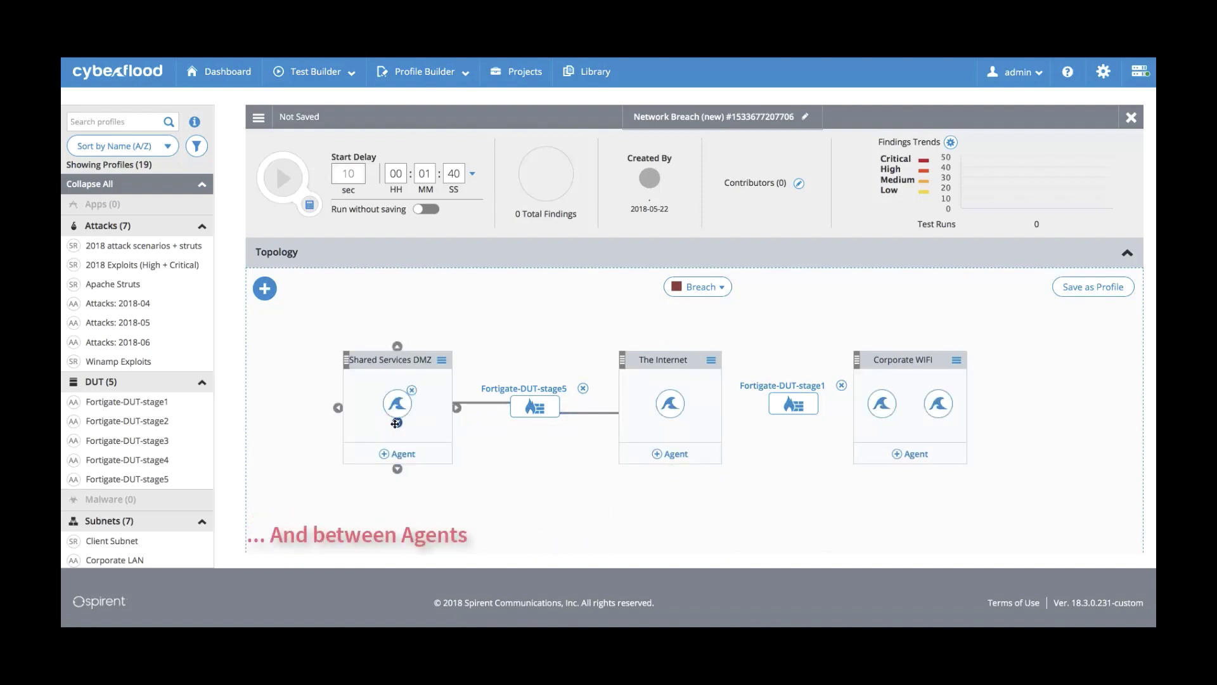
- Connect the DMZ agent to The Internet's agent with a Reconnaissance Mode attack profile
{"action": "left_click_drag", "start_coordinate": [397, 405], "coordinate": [659, 401]}
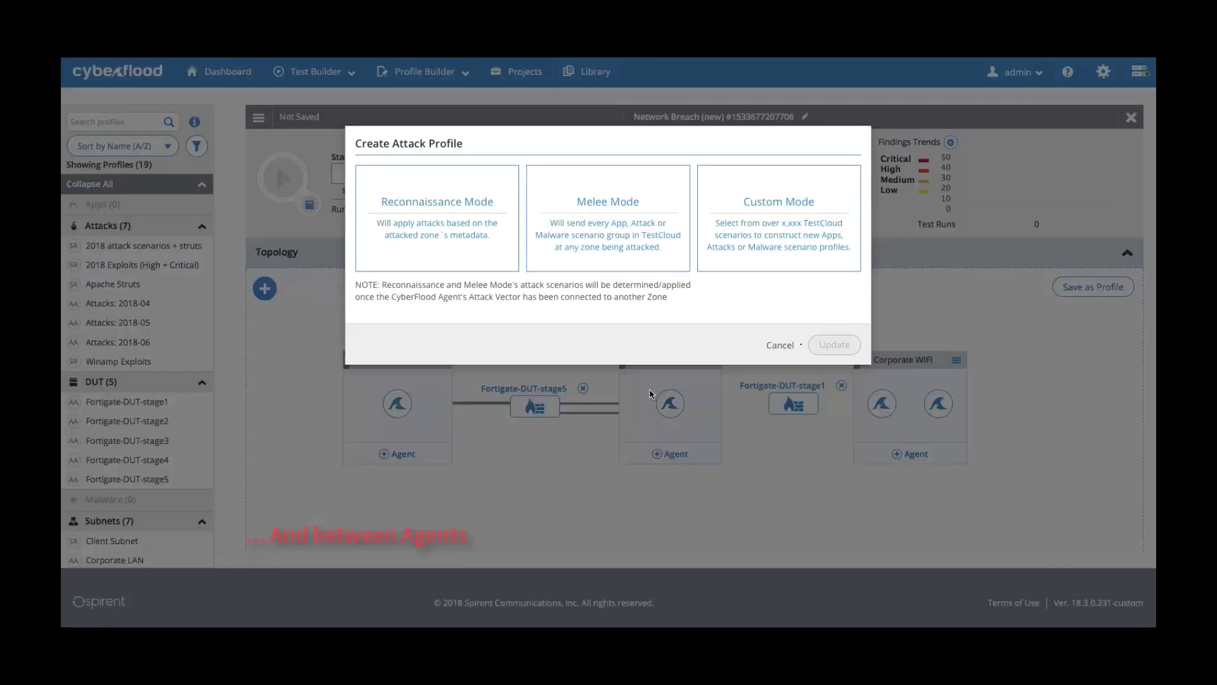
{"action": "left_click", "coordinate": [398, 221]}
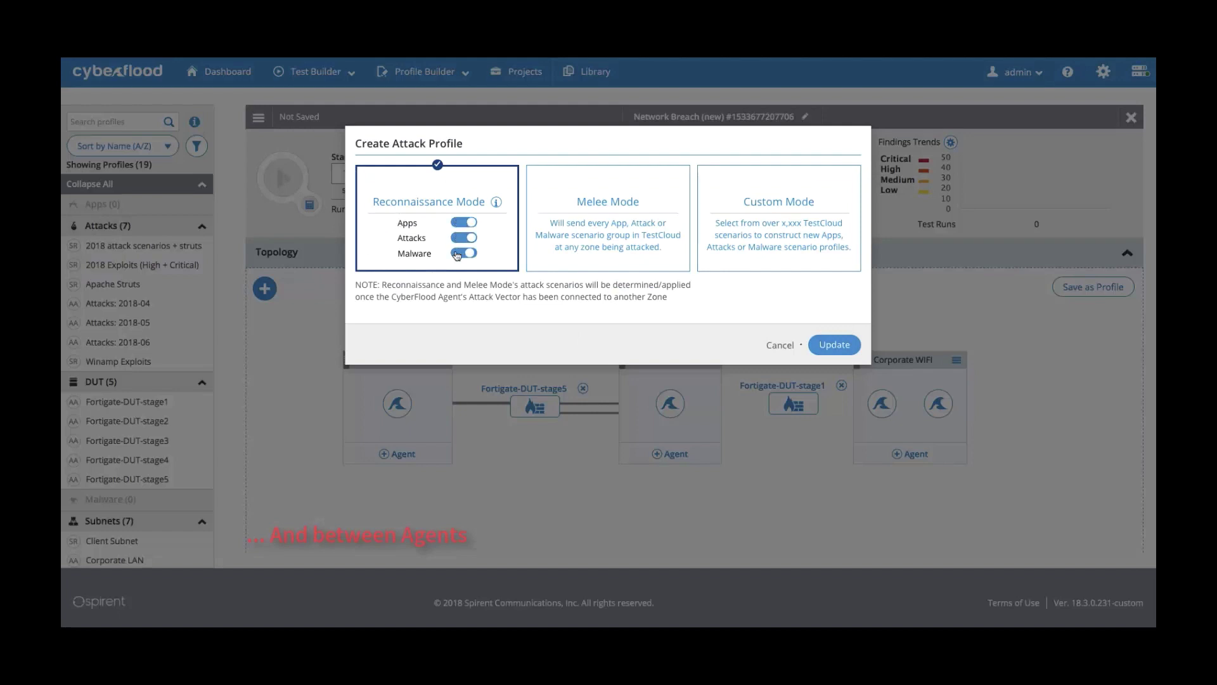
{"action": "left_click", "coordinate": [825, 345]}
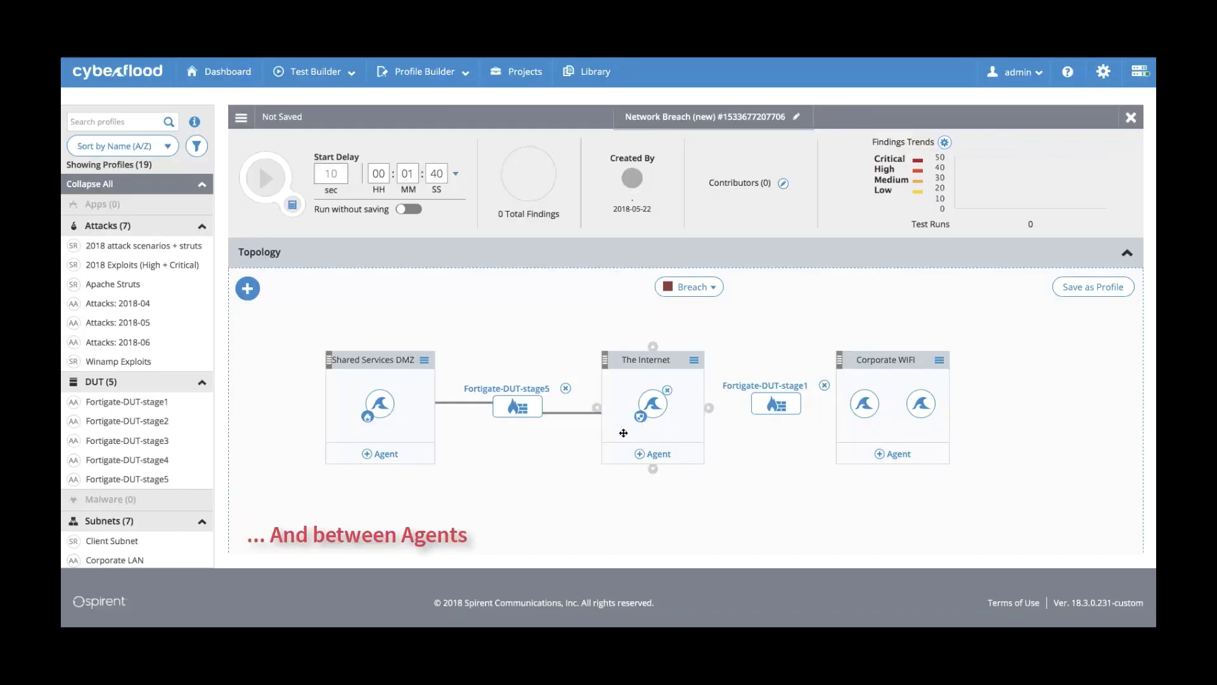
{"action": "mouse_move", "coordinate": [368, 416]}
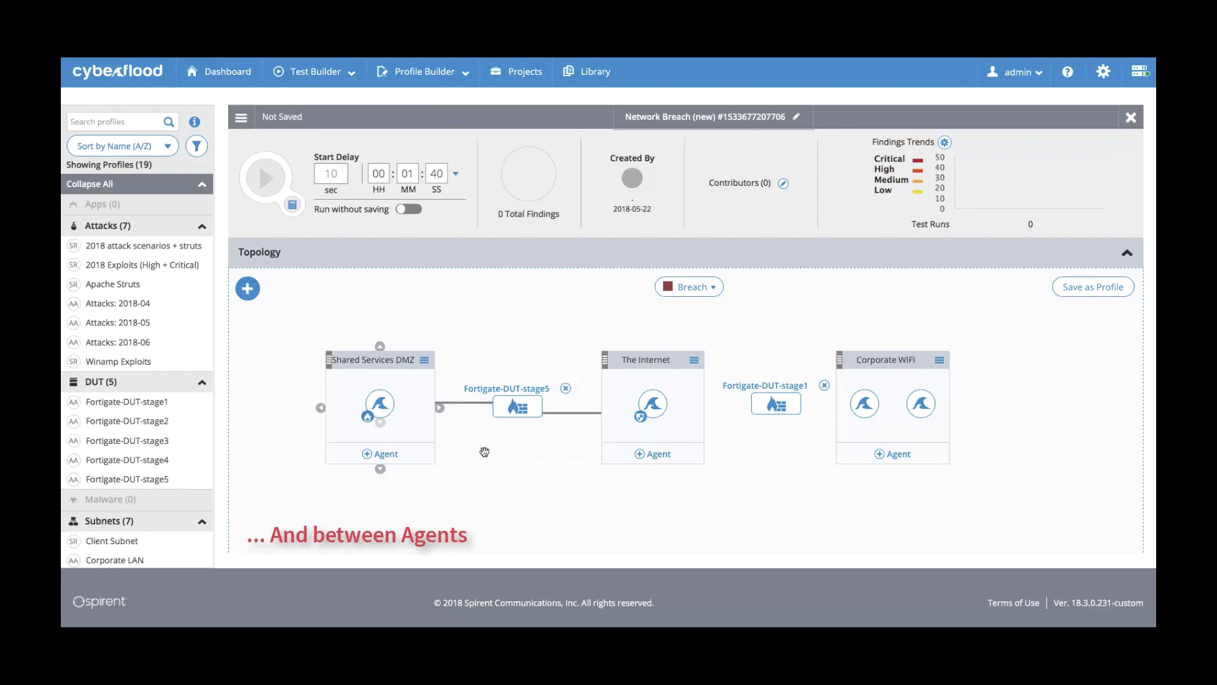
{"action": "mouse_move", "coordinate": [640, 416]}
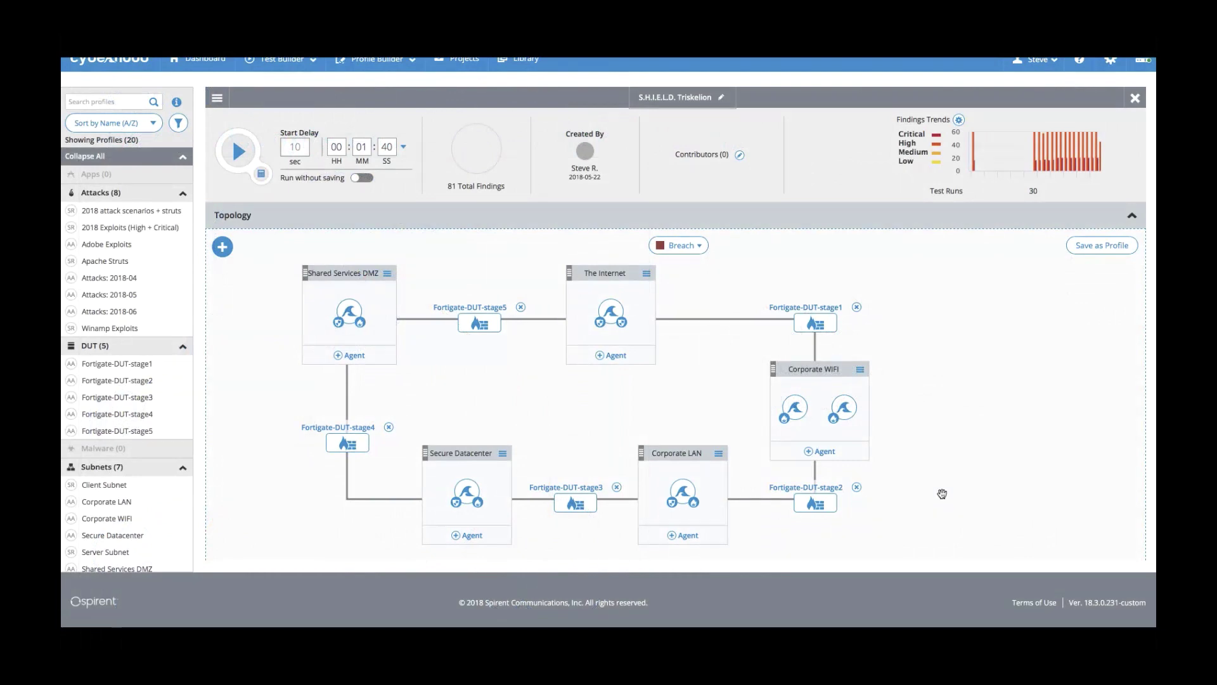
{"action": "mouse_move", "coordinate": [815, 369]}
{"action": "mouse_move", "coordinate": [783, 417]}
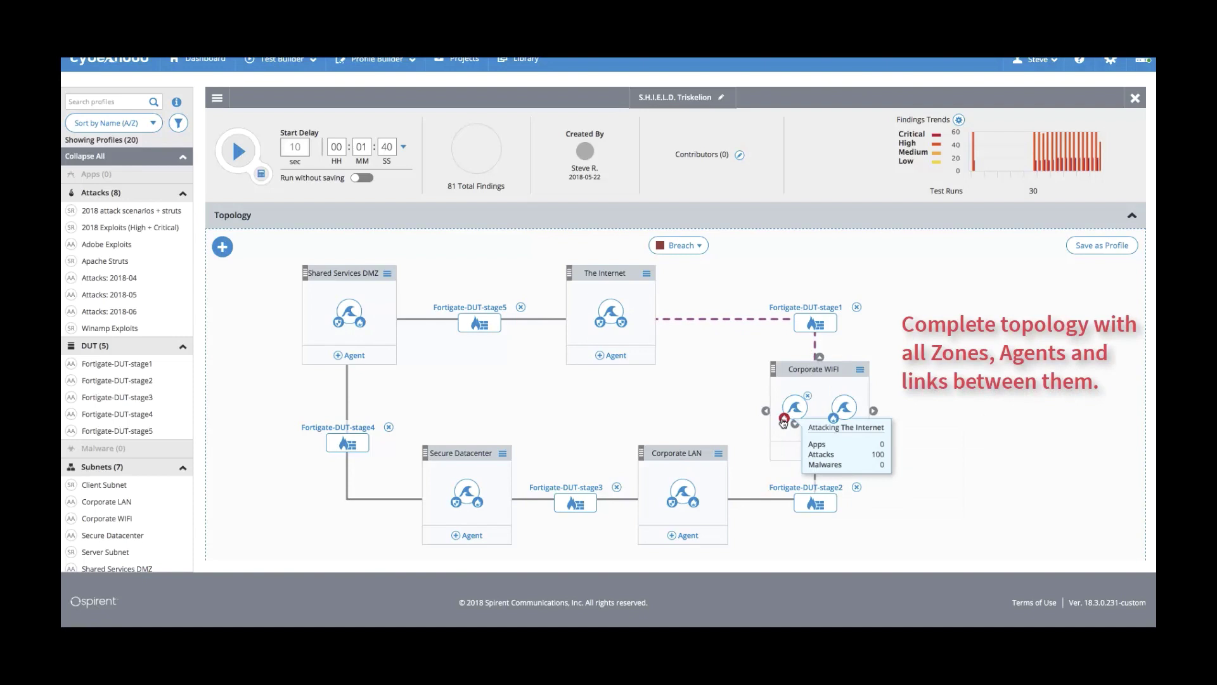
{"action": "mouse_move", "coordinate": [832, 418]}
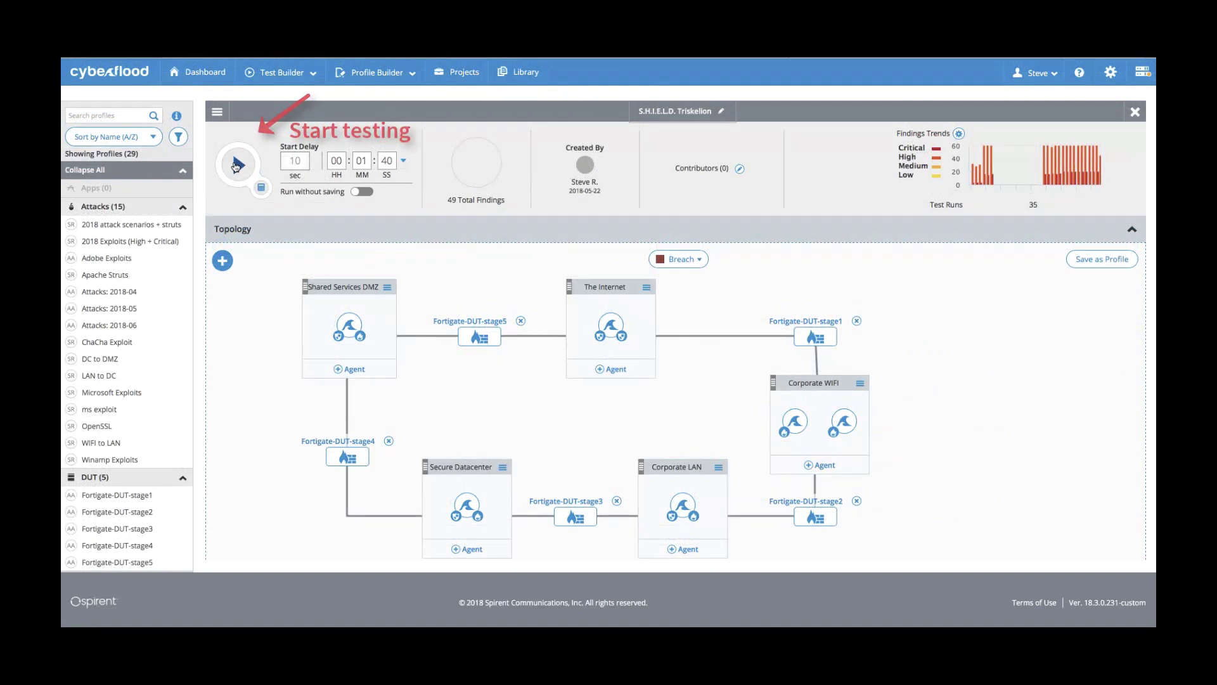
- Run the breach assessment and scroll down to the Fortigate-DUT-stage1 Attack Plan results table
{"action": "left_click", "coordinate": [236, 166]}
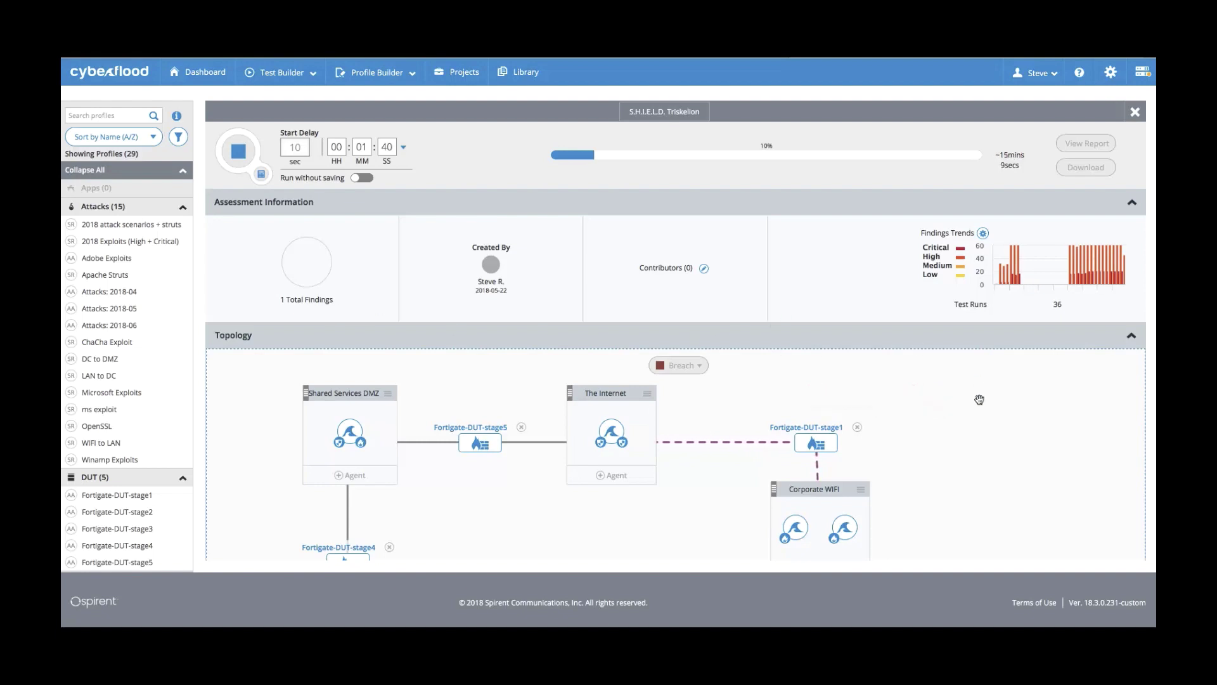
{"action": "scroll", "coordinate": [979, 399], "scroll_direction": "down", "scroll_amount": 3}
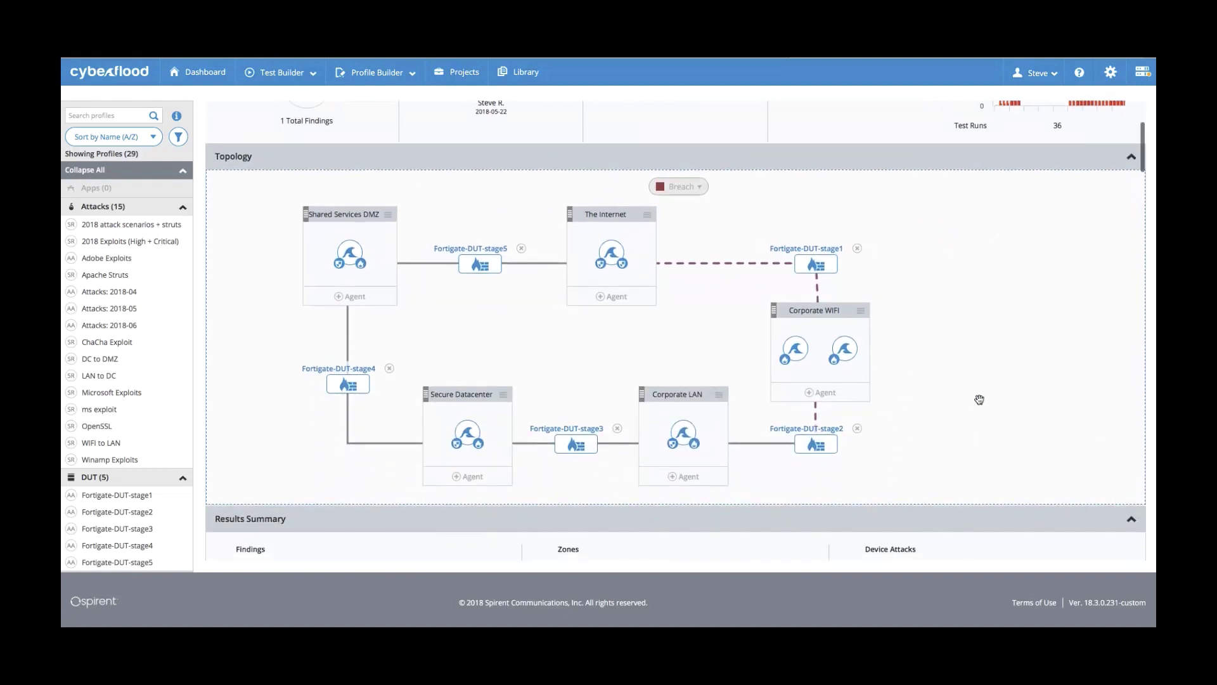
{"action": "scroll", "coordinate": [980, 400], "scroll_direction": "down", "scroll_amount": 6}
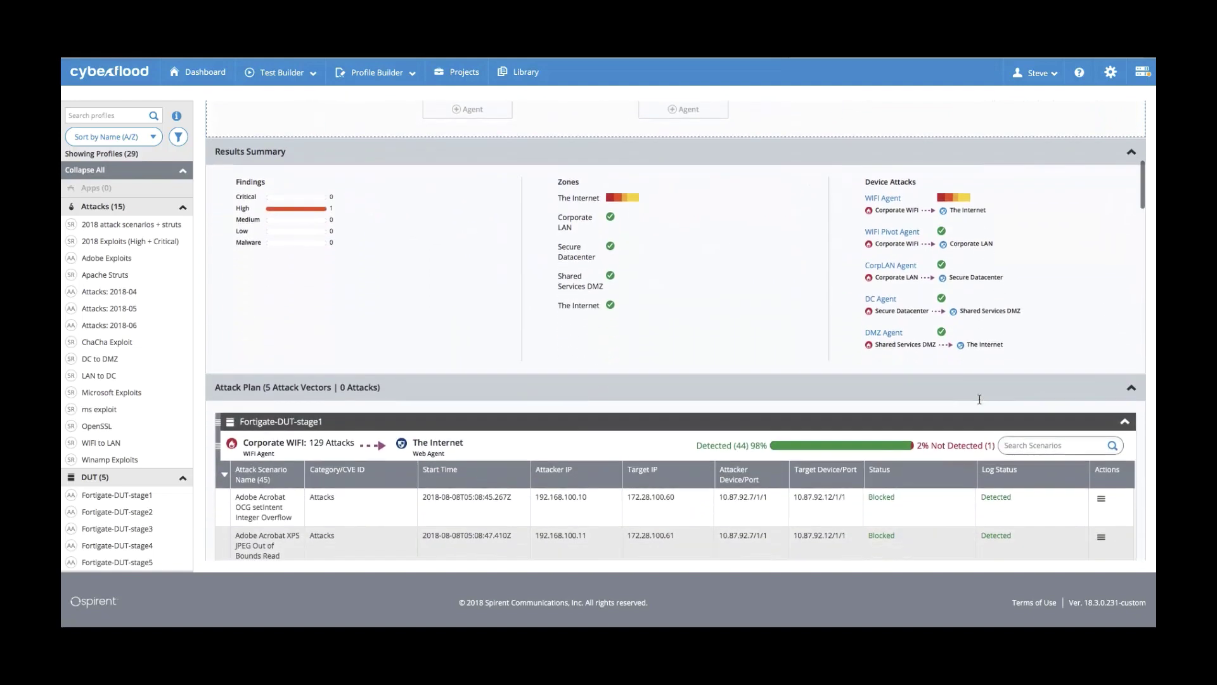
{"action": "scroll", "coordinate": [979, 400], "scroll_direction": "down", "scroll_amount": 3}
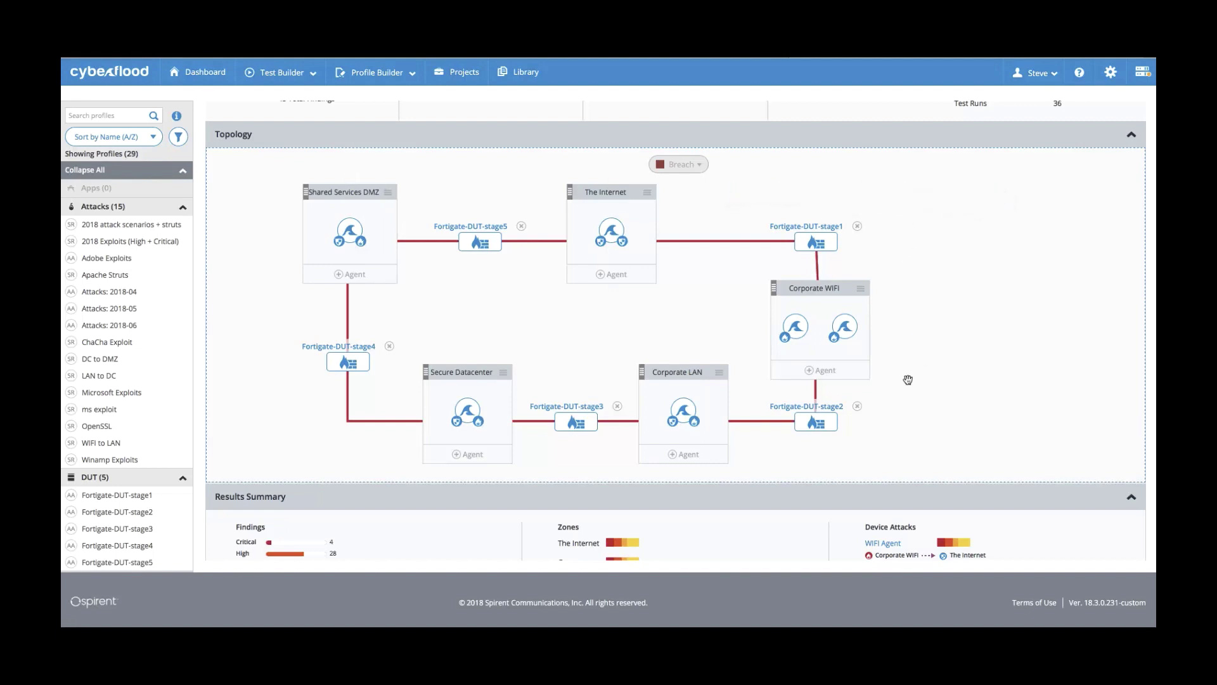
{"action": "scroll", "coordinate": [940, 278], "scroll_direction": "up", "scroll_amount": 3}
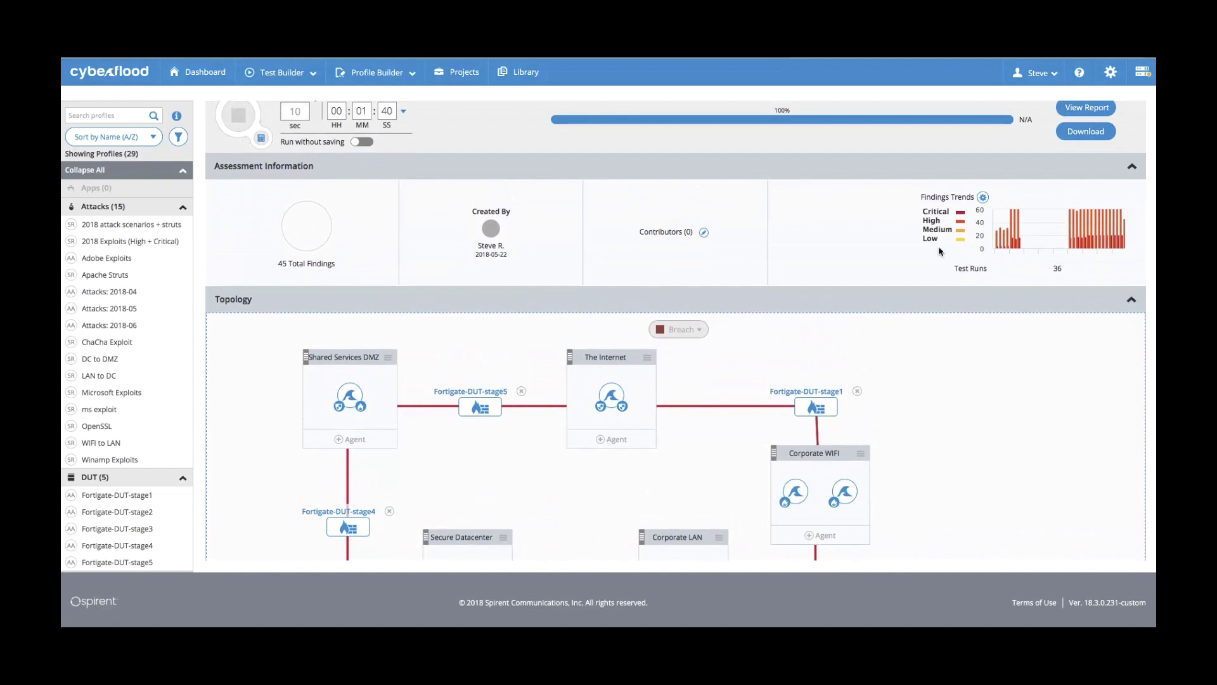
{"action": "scroll", "coordinate": [940, 252], "scroll_direction": "down", "scroll_amount": 2}
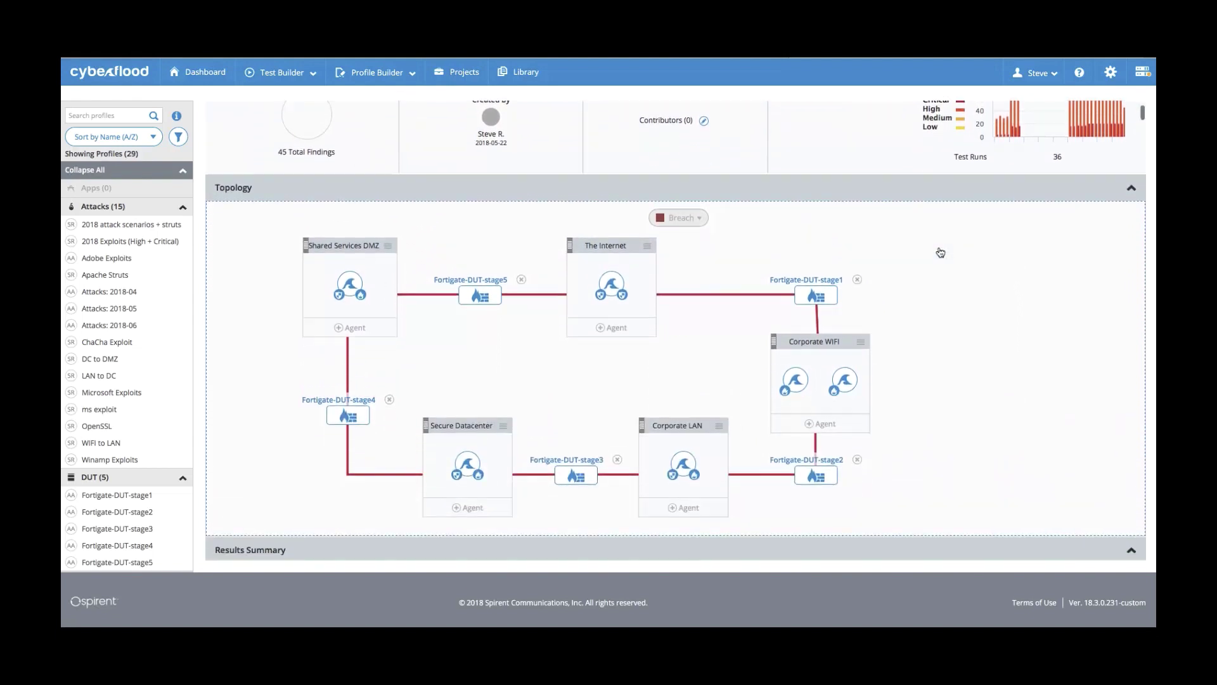
{"action": "scroll", "coordinate": [940, 252], "scroll_direction": "down", "scroll_amount": 4}
{"action": "scroll", "coordinate": [939, 250], "scroll_direction": "down", "scroll_amount": 3}
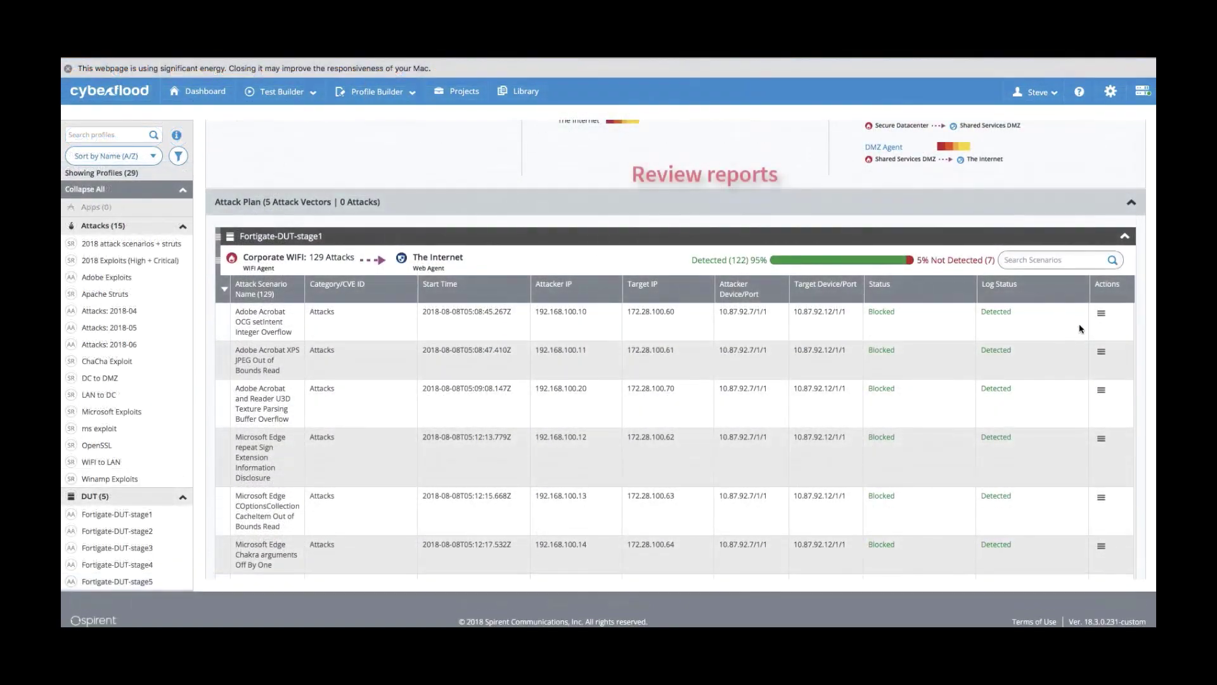
- Report the first attack scenario, Adobe Acrobat OCG setIntent Integer Overflow, as a breach
{"action": "left_click", "coordinate": [1101, 314]}
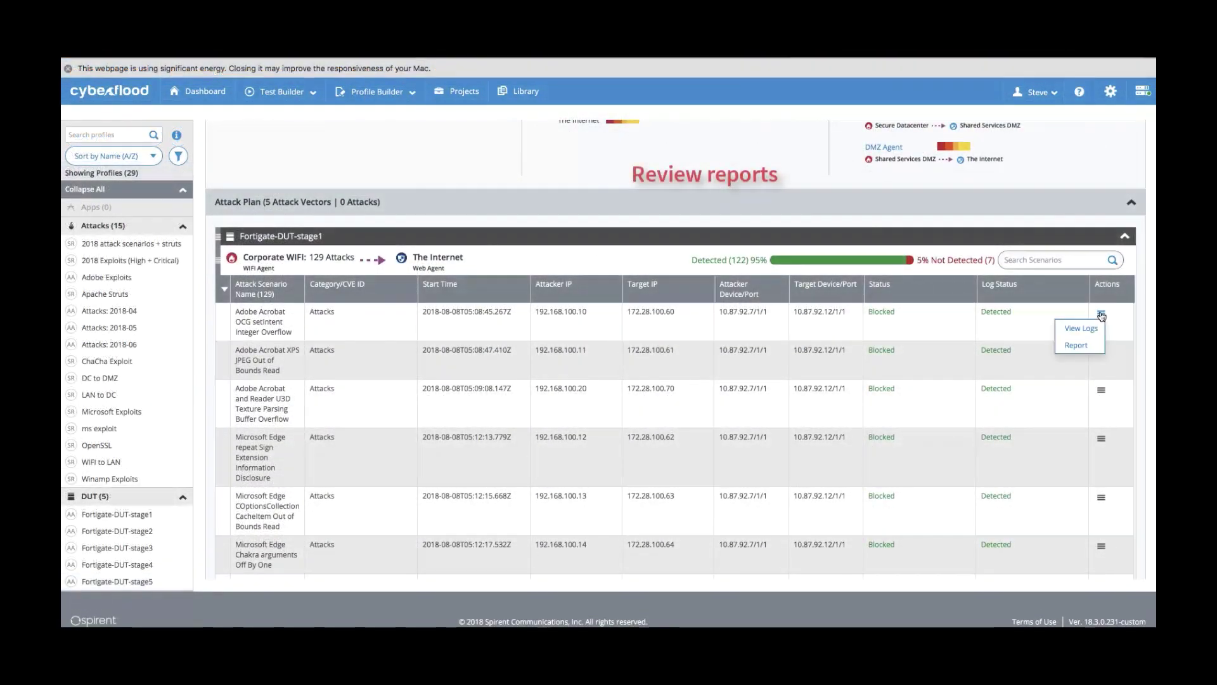
{"action": "left_click", "coordinate": [1079, 347]}
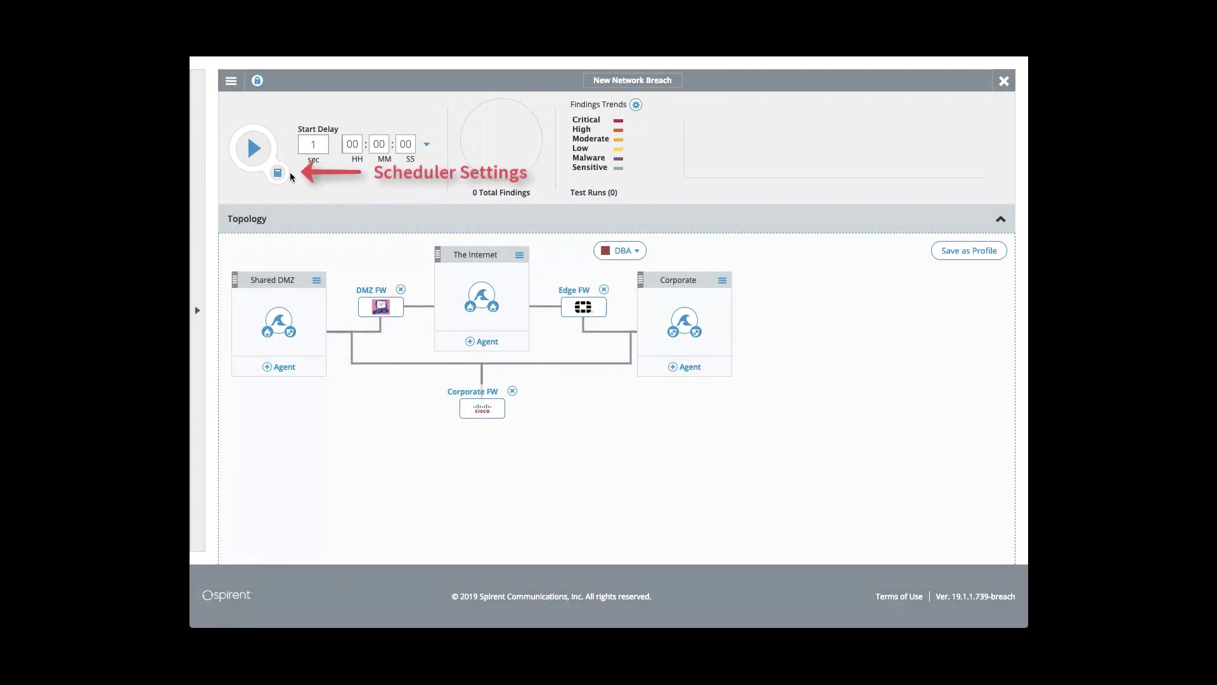
{"action": "left_click", "coordinate": [278, 173]}
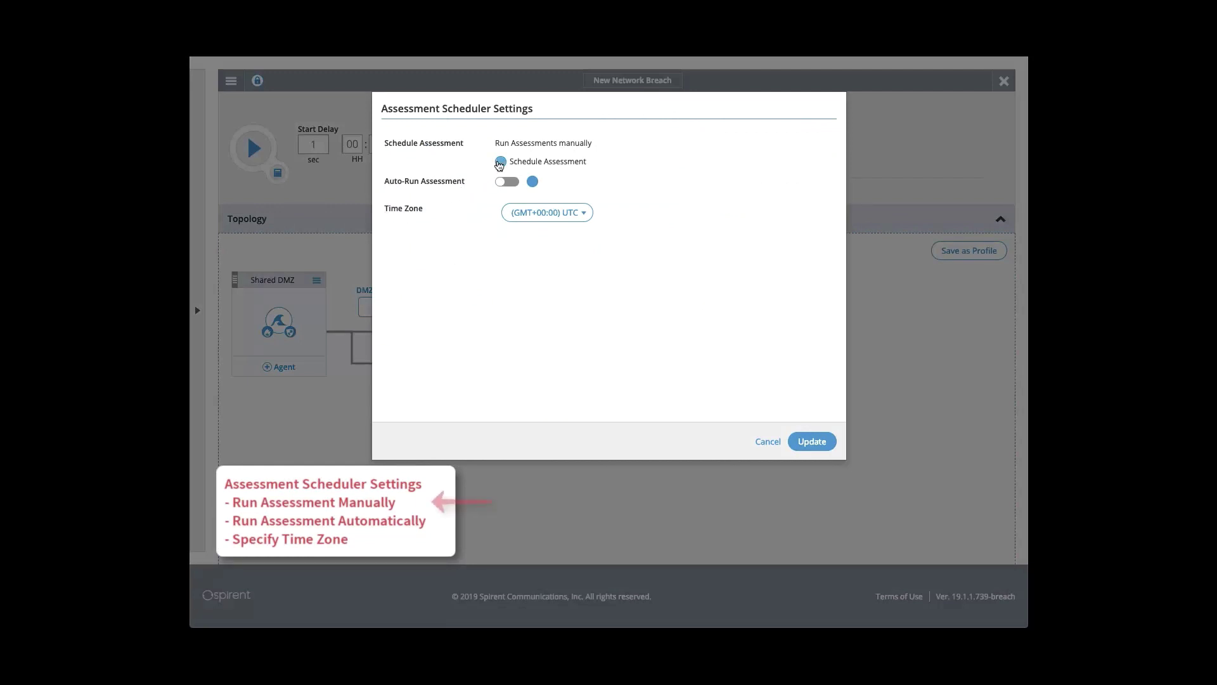
{"action": "left_click", "coordinate": [501, 161]}
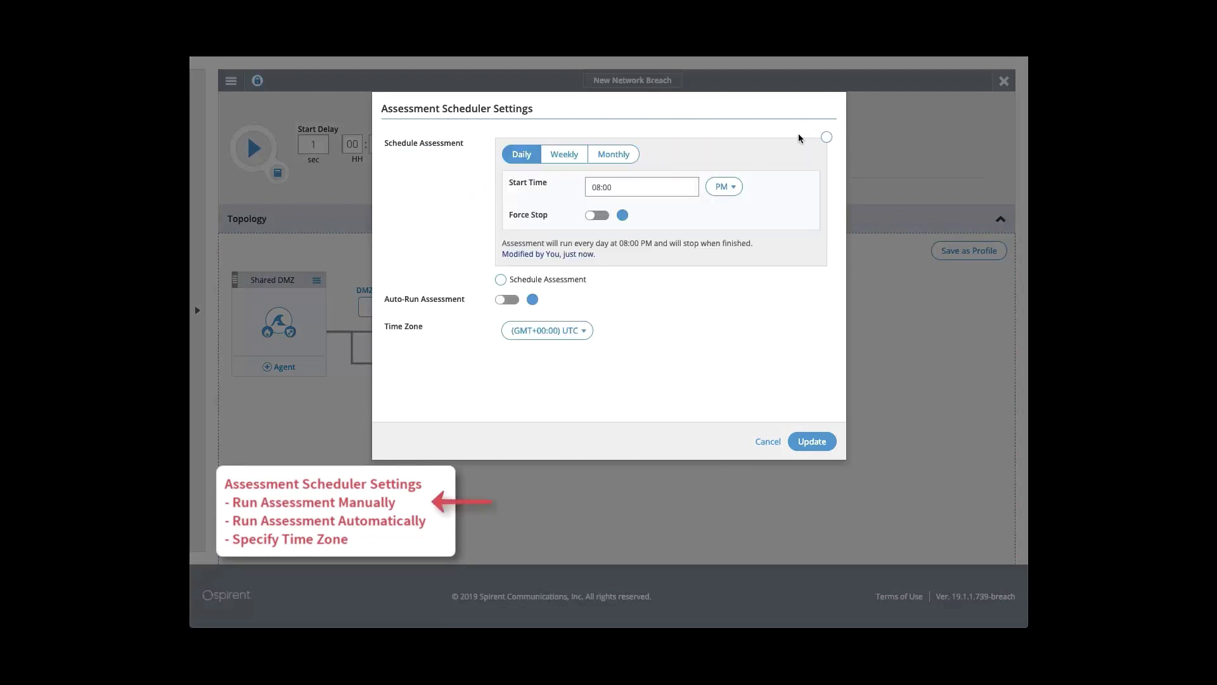
{"action": "left_click", "coordinate": [825, 138]}
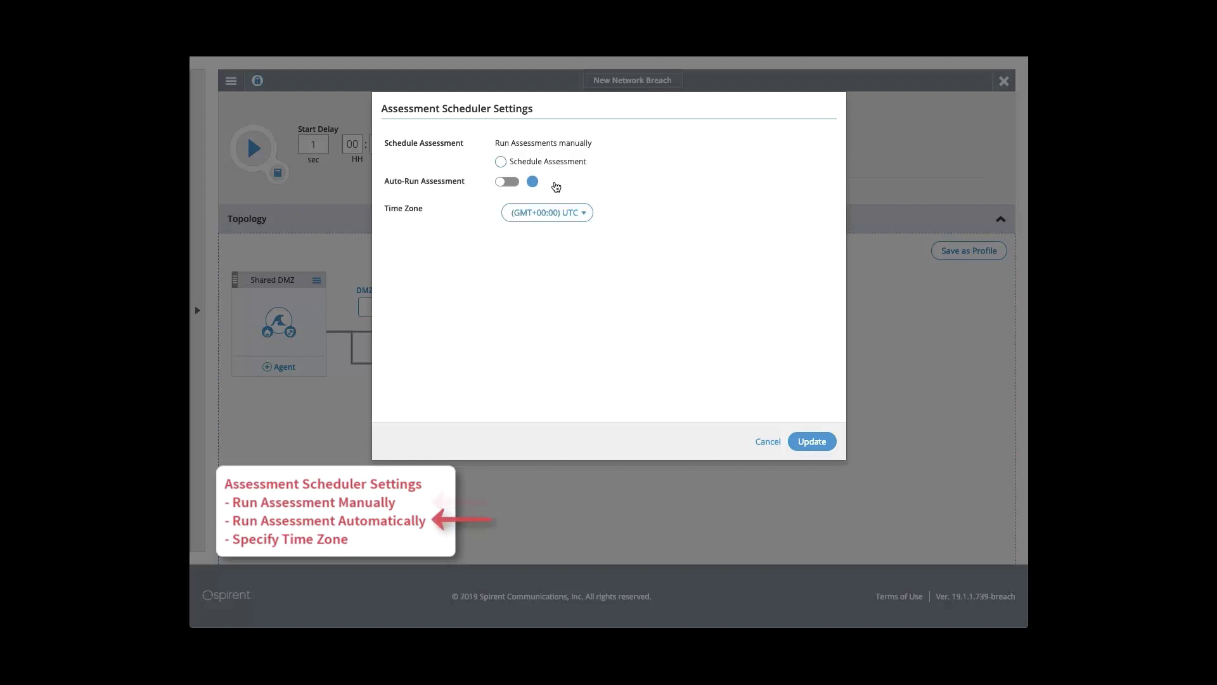
{"action": "left_click", "coordinate": [505, 183]}
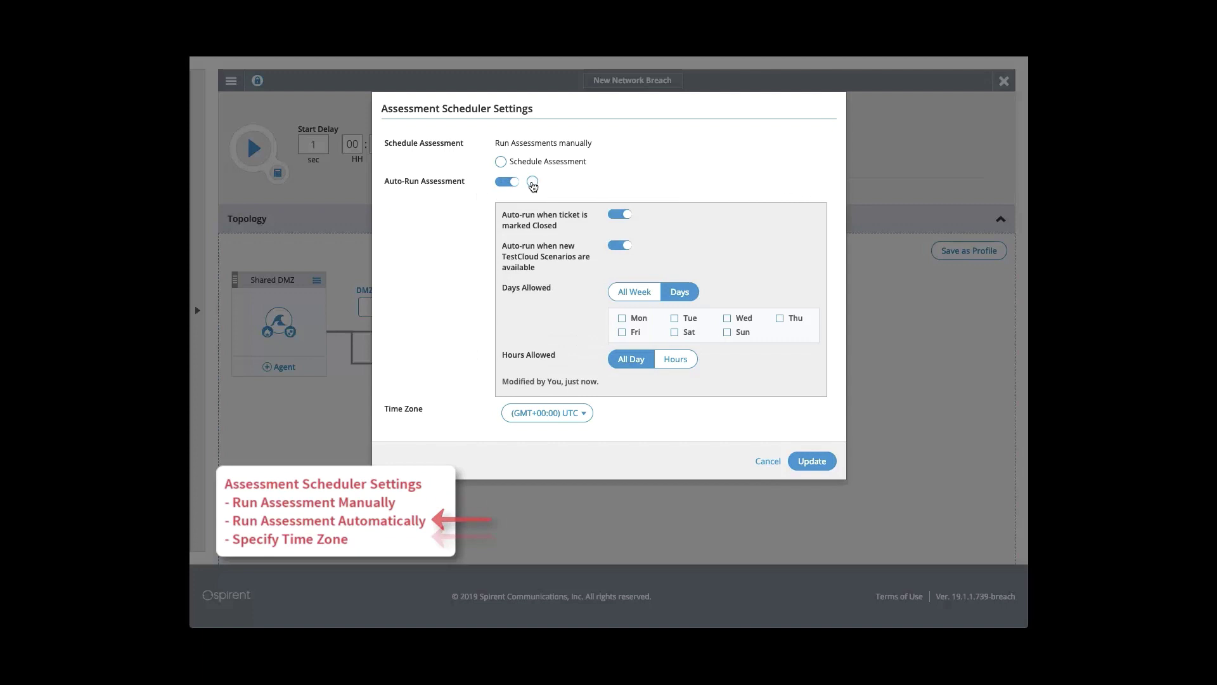
{"action": "left_click", "coordinate": [517, 186]}
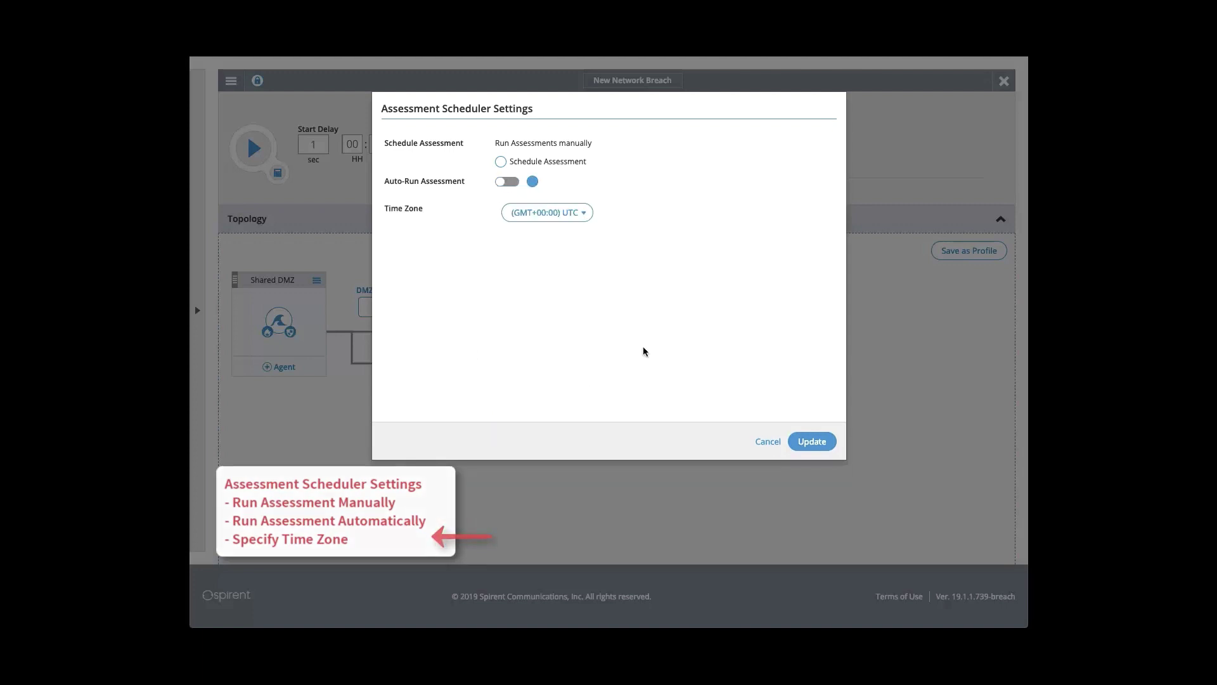
{"action": "left_click", "coordinate": [768, 441]}
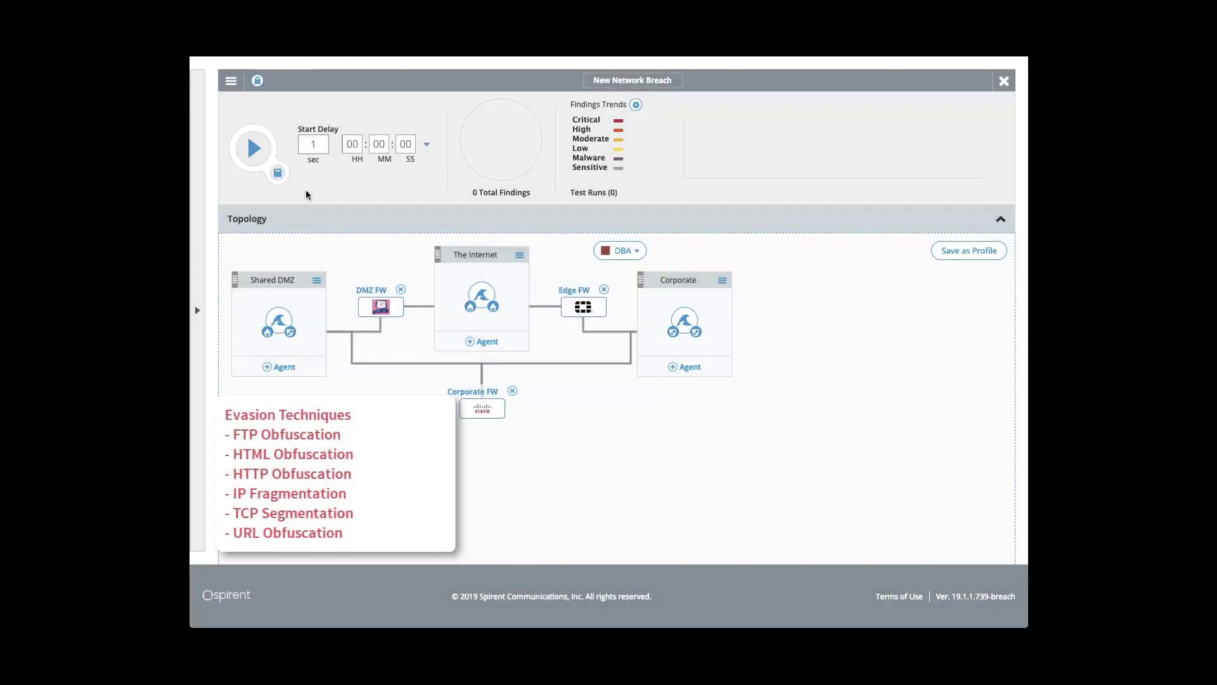
- Scroll to the Attack Plan and open evasions for the Corporate FW attack vector
{"action": "scroll", "coordinate": [306, 194], "scroll_direction": "down", "scroll_amount": 10}
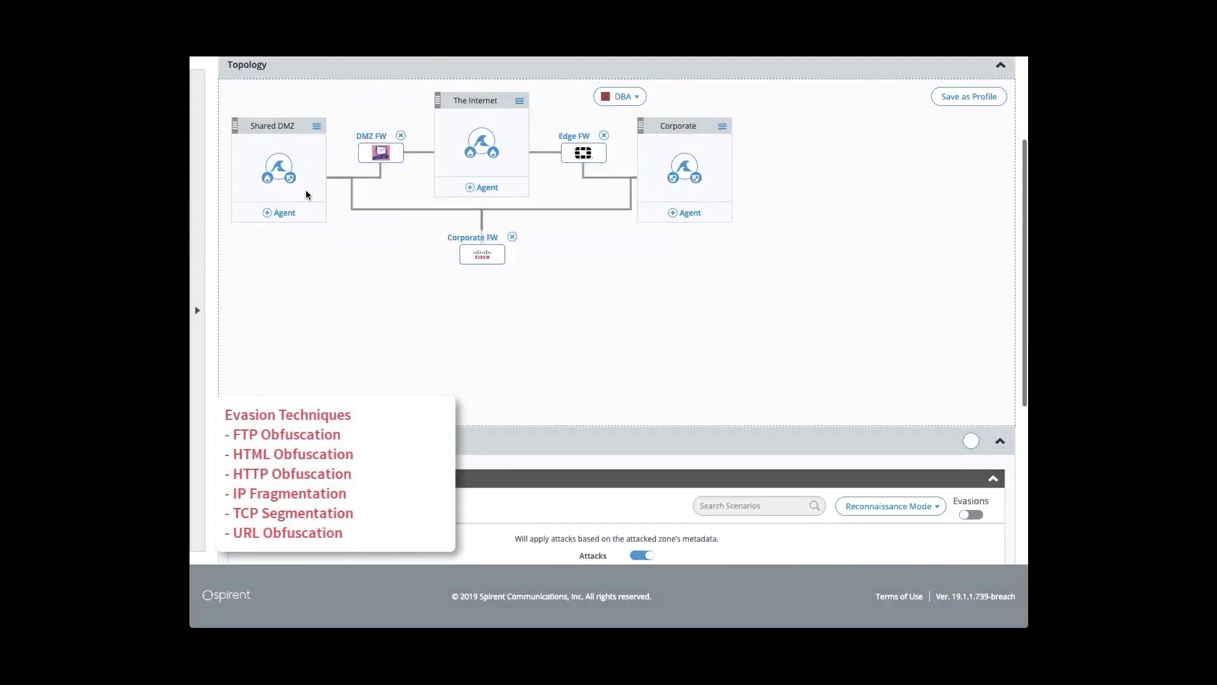
{"action": "scroll", "coordinate": [309, 192], "scroll_direction": "down", "scroll_amount": 2}
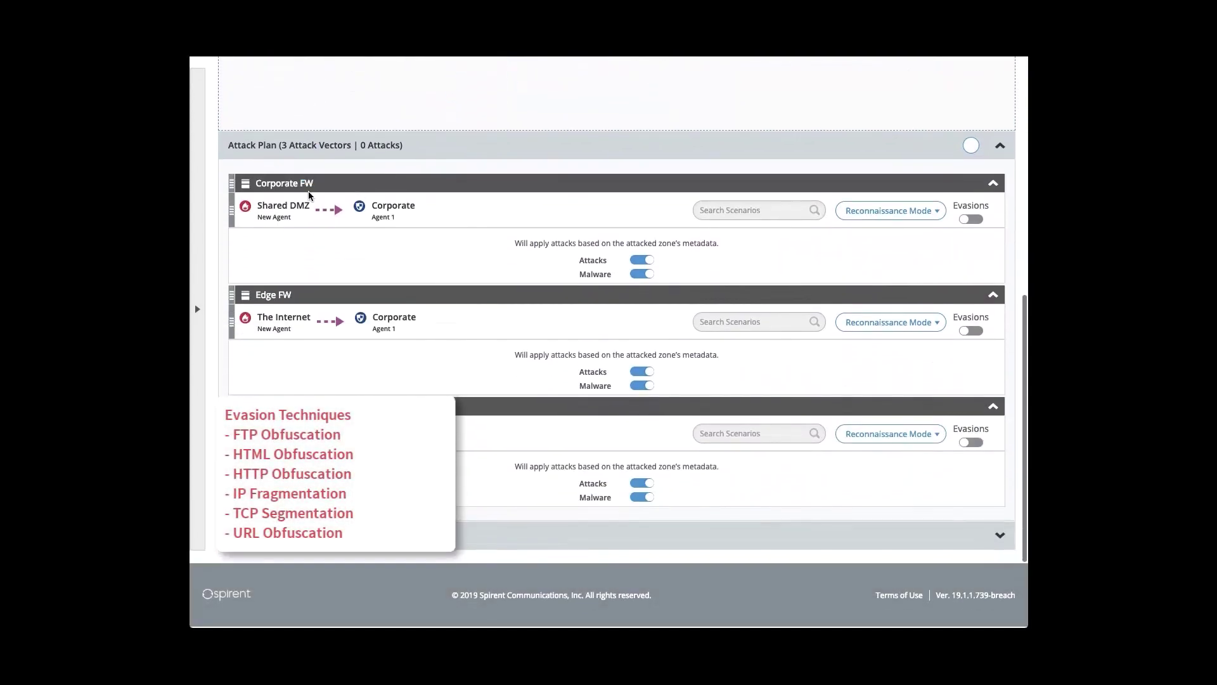
{"action": "left_click", "coordinate": [970, 221]}
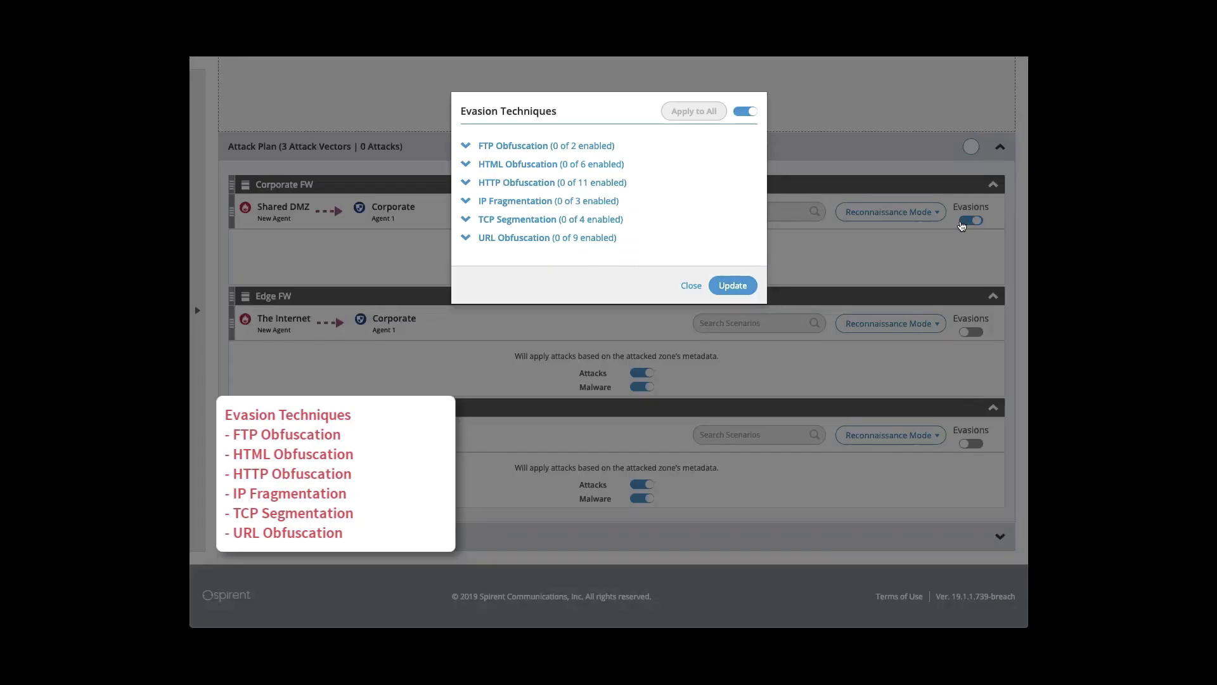
- Inspect the FTP, HTML, HTTP, IP Fragmentation, TCP Segmentation and URL evasion sections, then close unsaved
{"action": "left_click", "coordinate": [464, 147]}
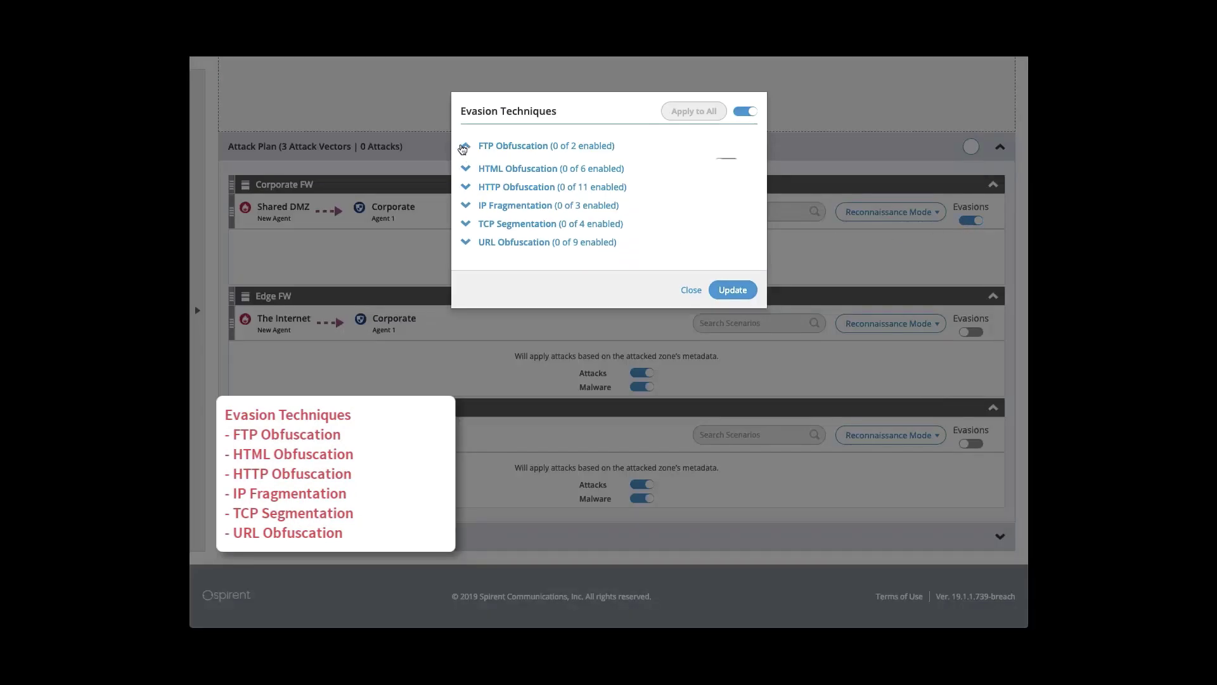
{"action": "left_click", "coordinate": [463, 148]}
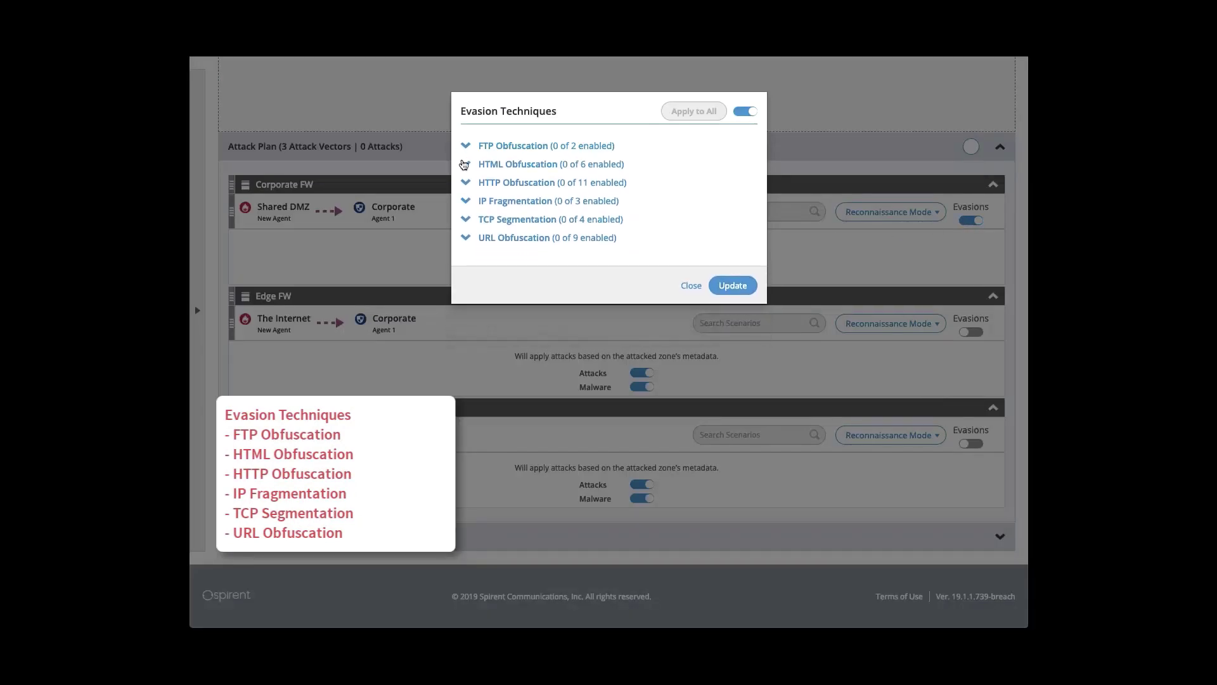
{"action": "left_click", "coordinate": [464, 165]}
{"action": "left_click", "coordinate": [464, 165]}
{"action": "left_click", "coordinate": [467, 183]}
{"action": "left_click", "coordinate": [467, 184]}
{"action": "left_click", "coordinate": [465, 201]}
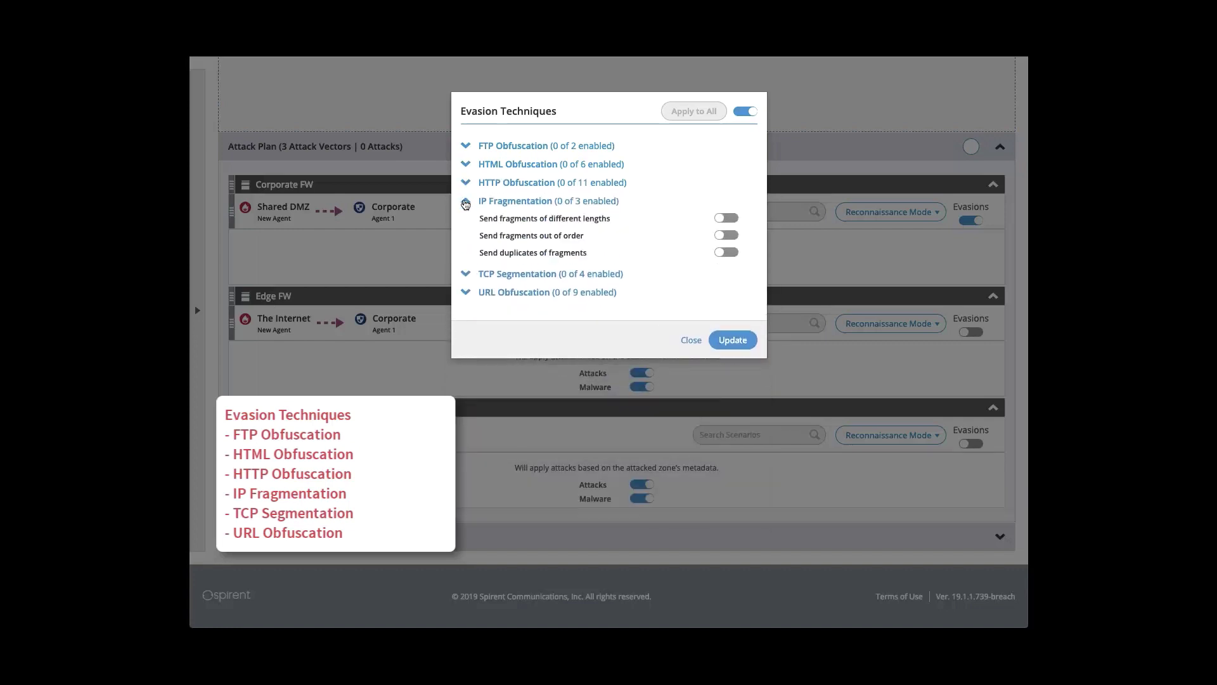
{"action": "left_click", "coordinate": [465, 202]}
{"action": "left_click", "coordinate": [466, 220]}
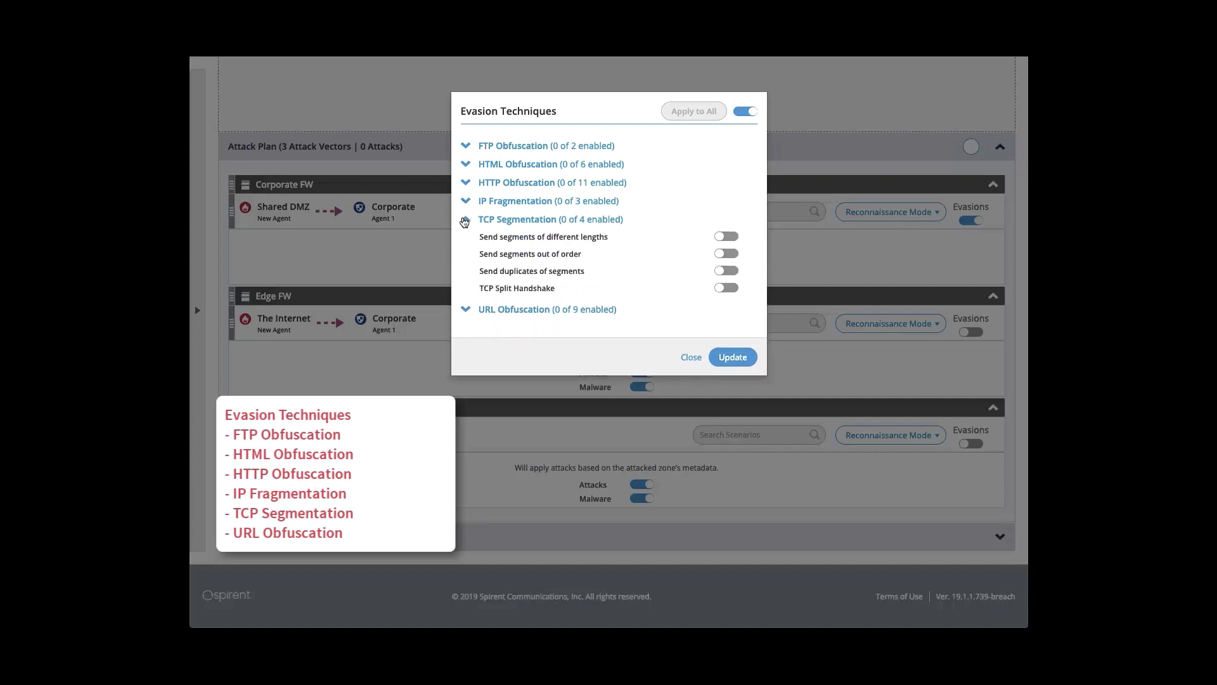
{"action": "left_click", "coordinate": [465, 220]}
{"action": "left_click", "coordinate": [464, 238]}
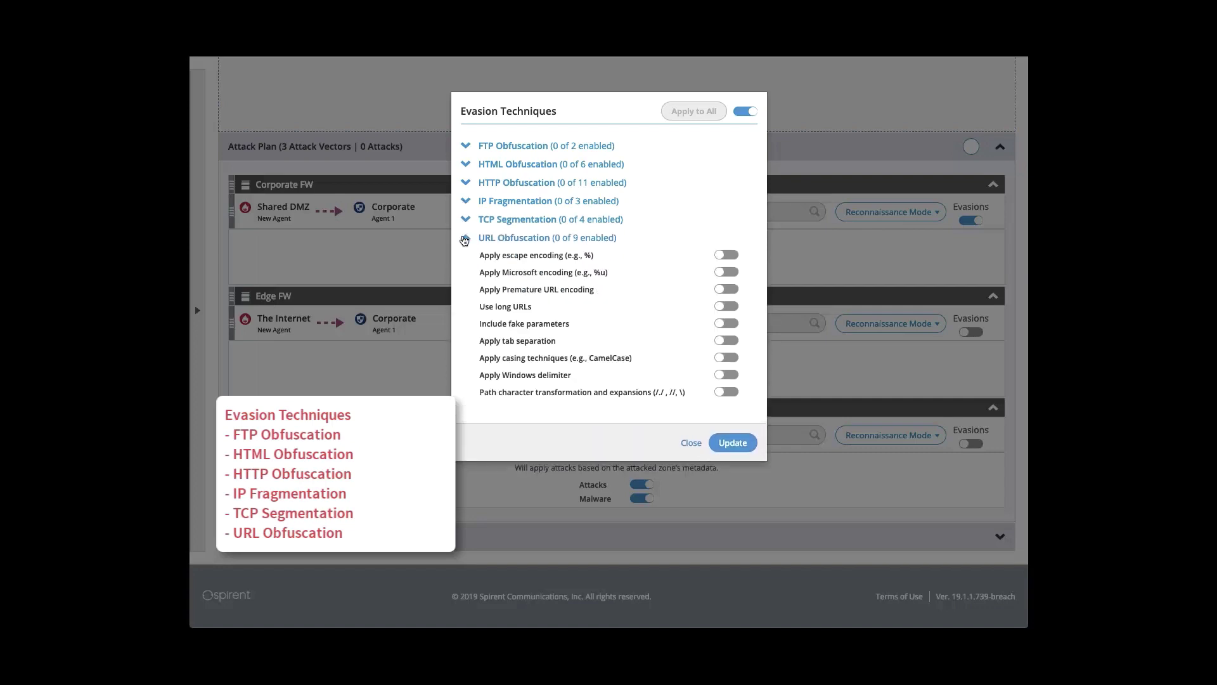
{"action": "left_click", "coordinate": [465, 239]}
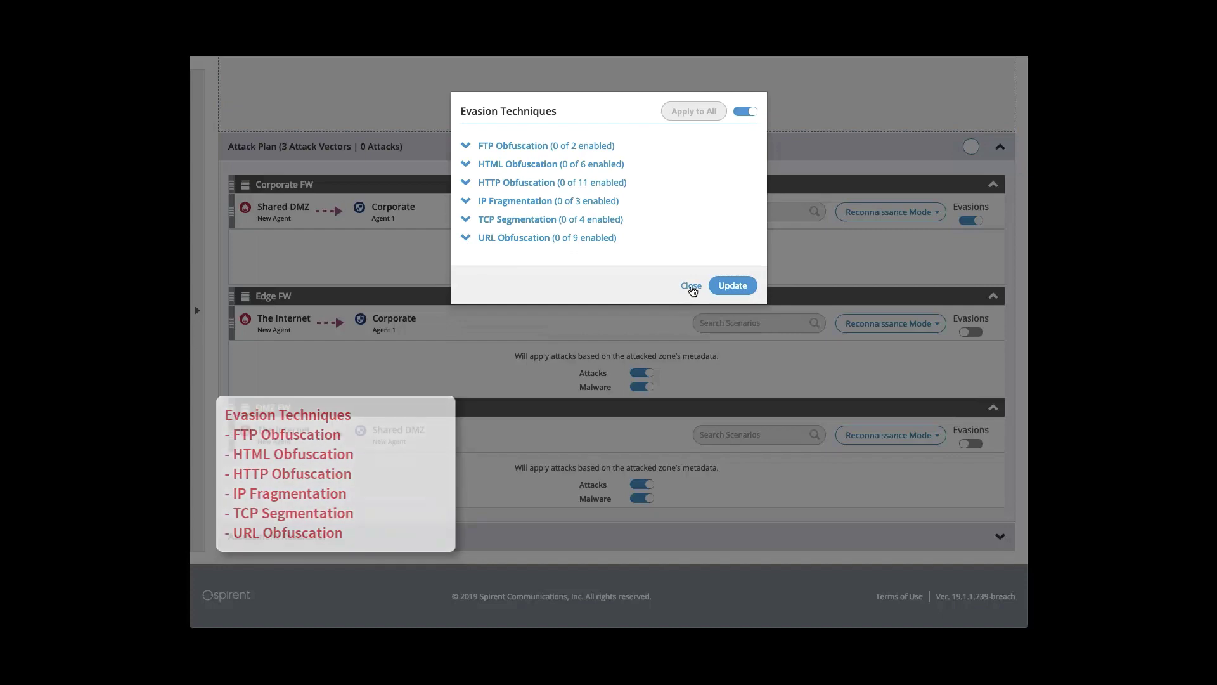
{"action": "left_click", "coordinate": [692, 289]}
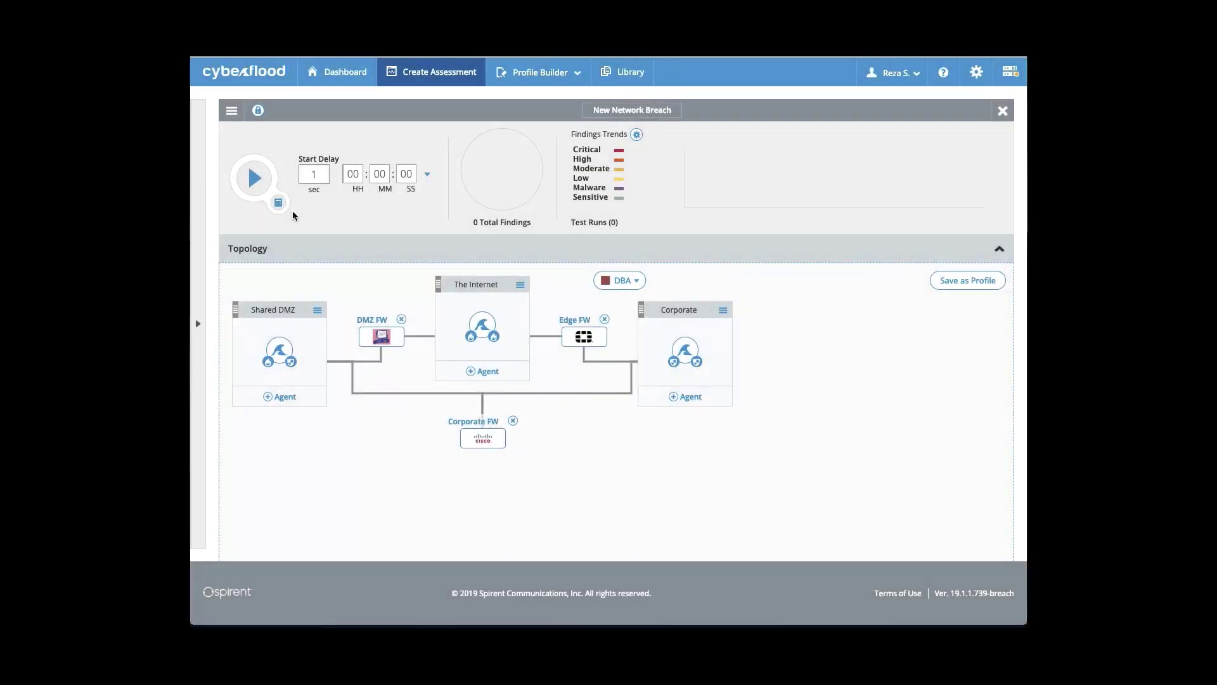
- Start a Sensitive Data profile for Adobe Acrobat documents sent over HTTP
{"action": "left_click", "coordinate": [539, 72]}
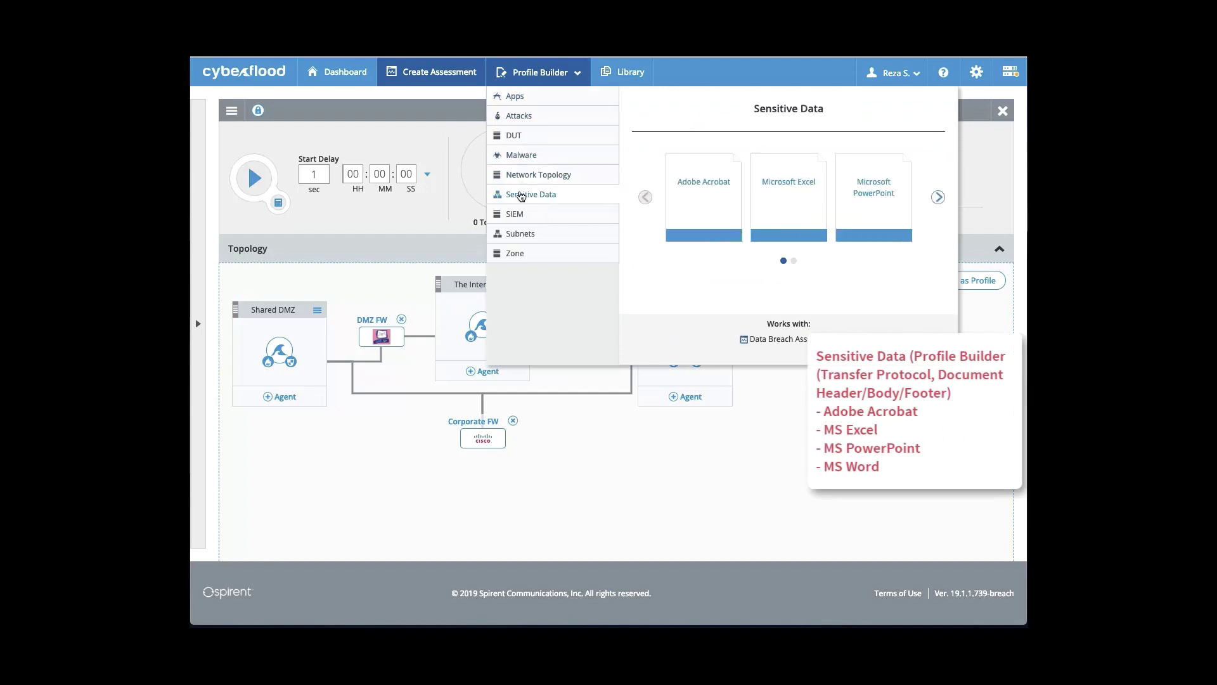
{"action": "left_click", "coordinate": [521, 196]}
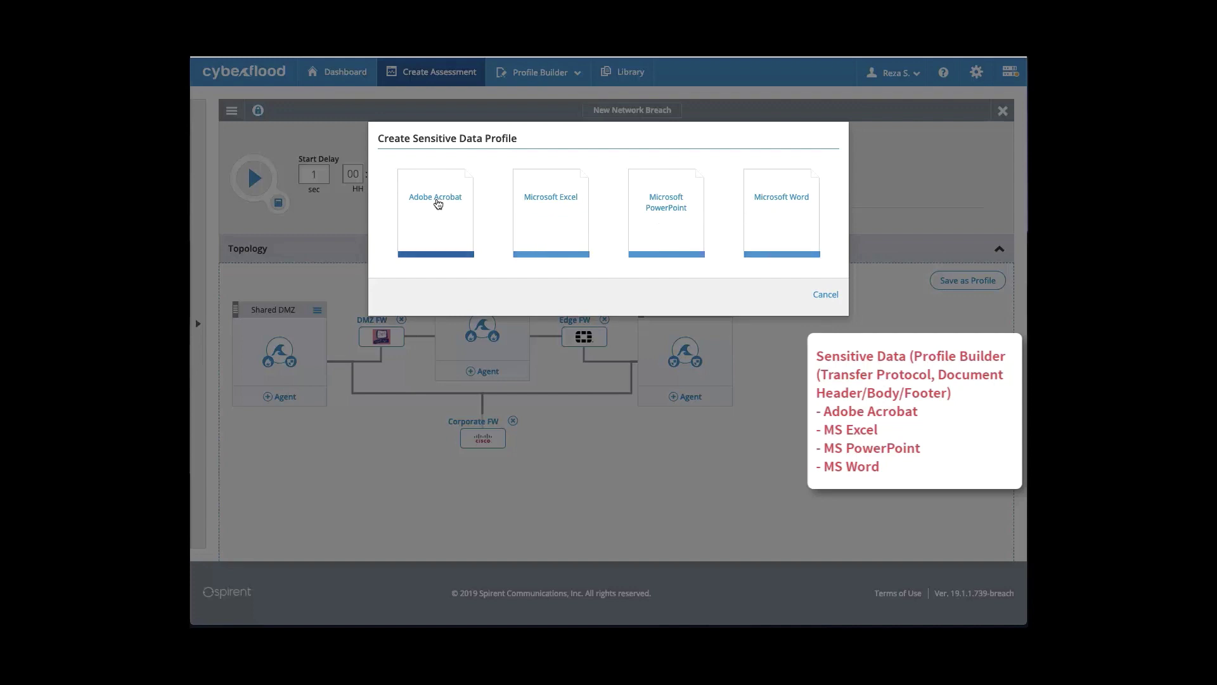
{"action": "left_click", "coordinate": [435, 202]}
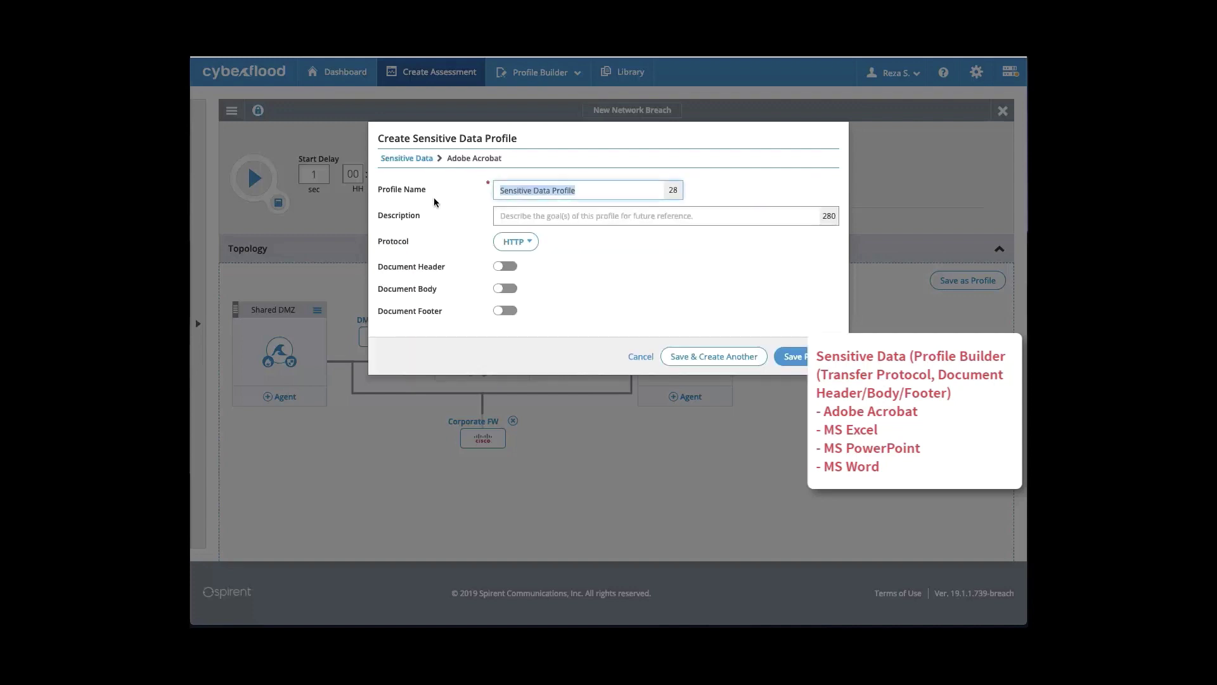
{"action": "left_click", "coordinate": [530, 245]}
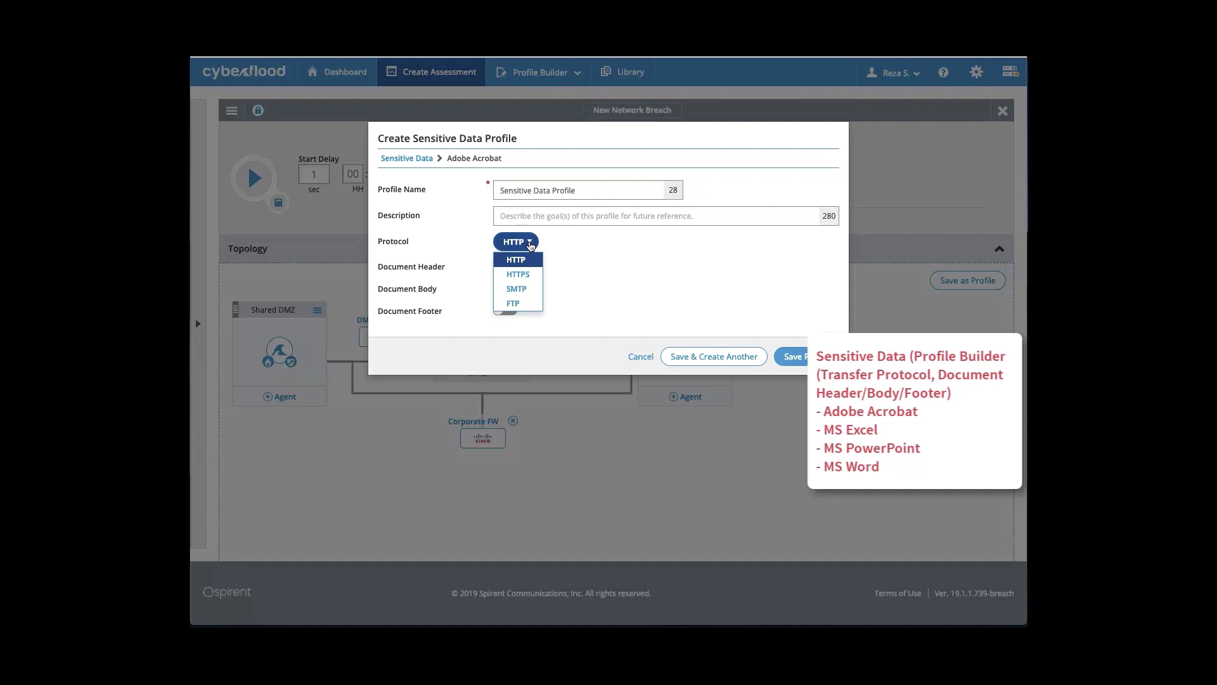
{"action": "left_click", "coordinate": [529, 245]}
- Try the document header, body and footer sensitive-data options, leaving all three off
{"action": "left_click", "coordinate": [511, 266]}
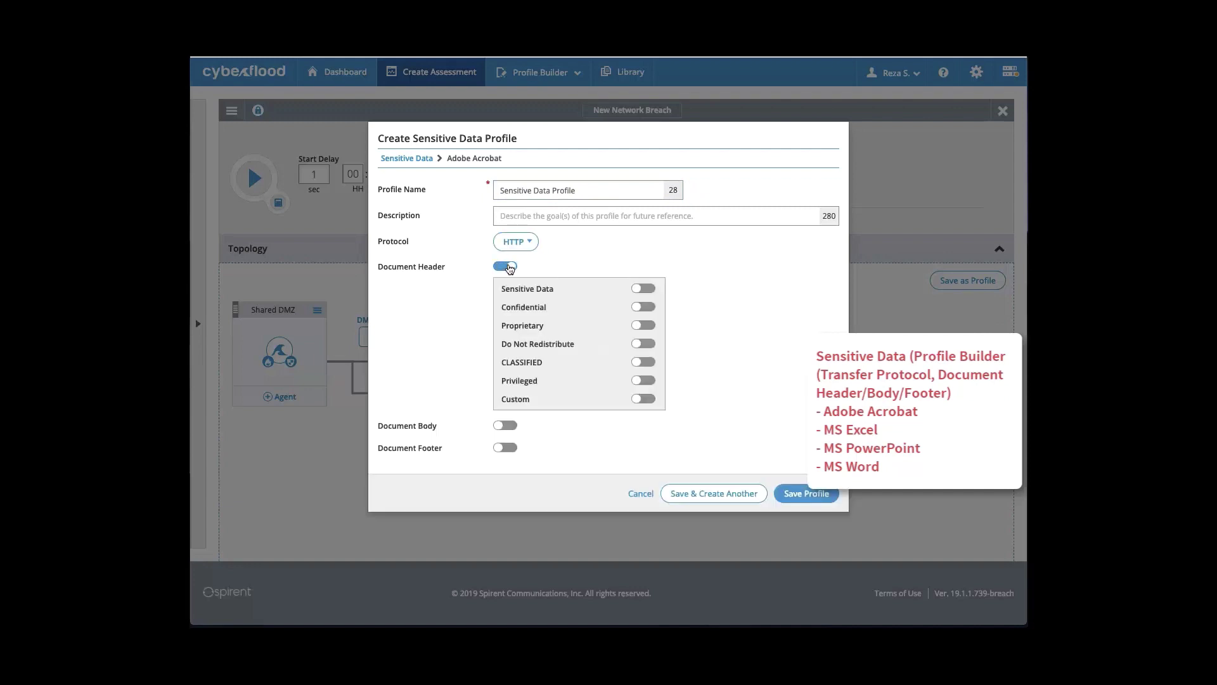
{"action": "left_click", "coordinate": [511, 266]}
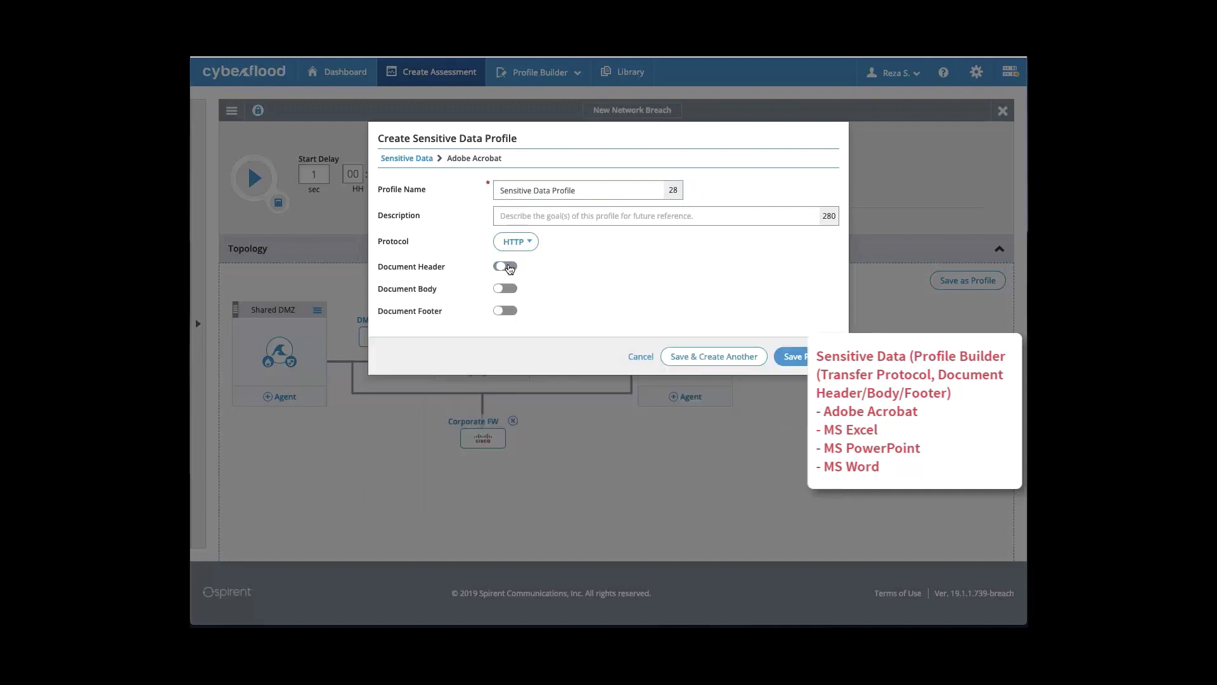
{"action": "left_click", "coordinate": [504, 288]}
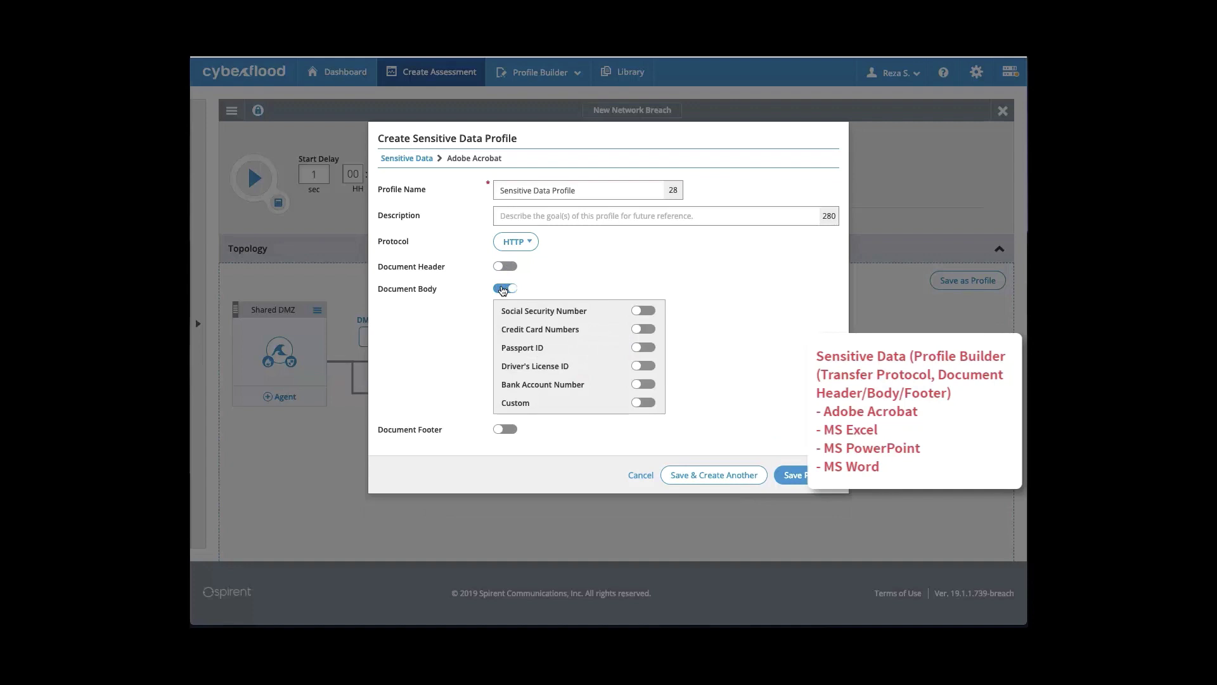
{"action": "left_click", "coordinate": [503, 289]}
{"action": "left_click", "coordinate": [502, 311]}
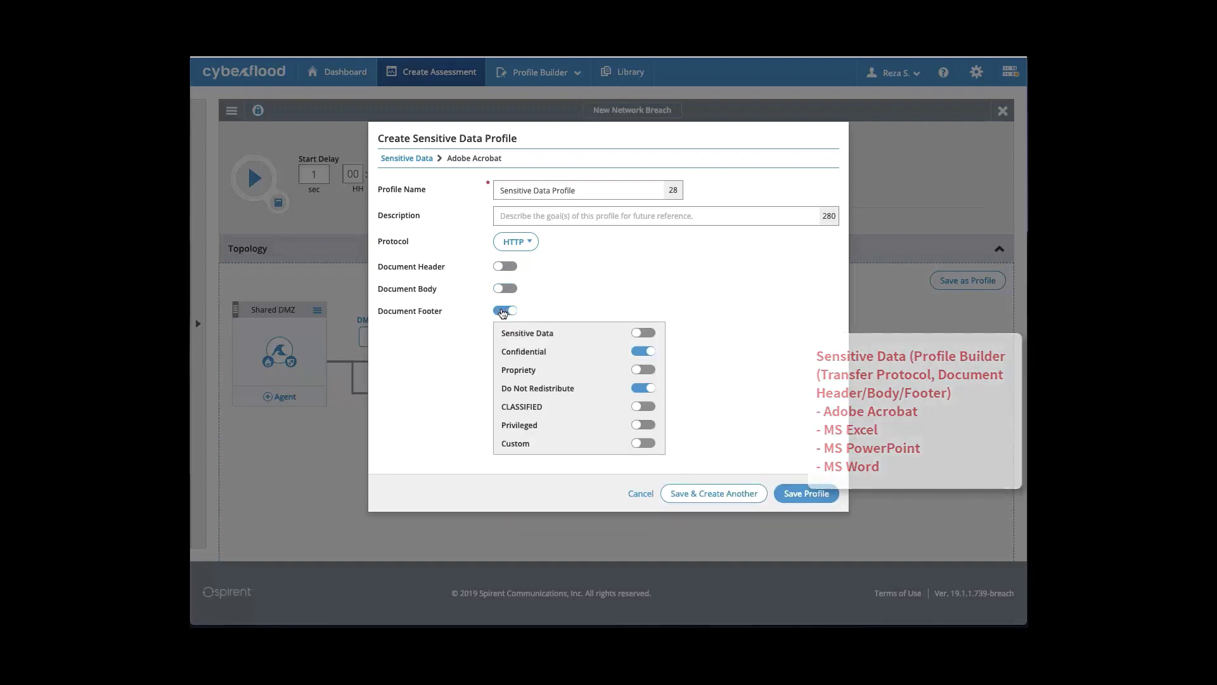
{"action": "left_click", "coordinate": [504, 311]}
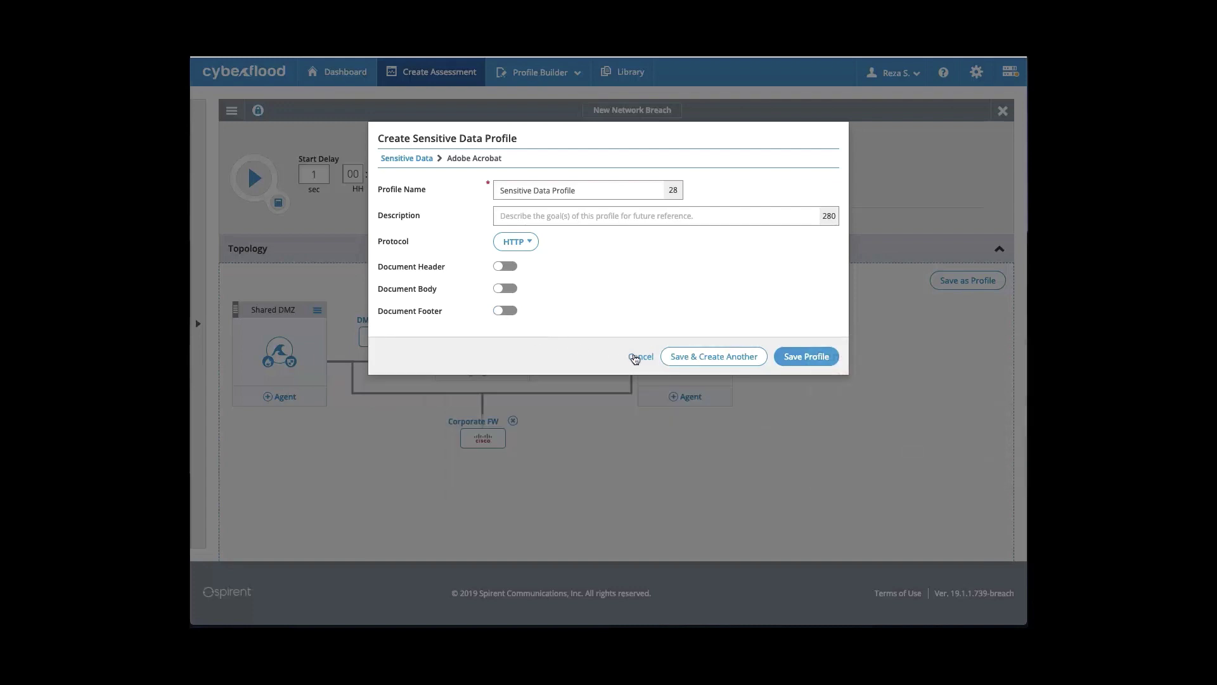